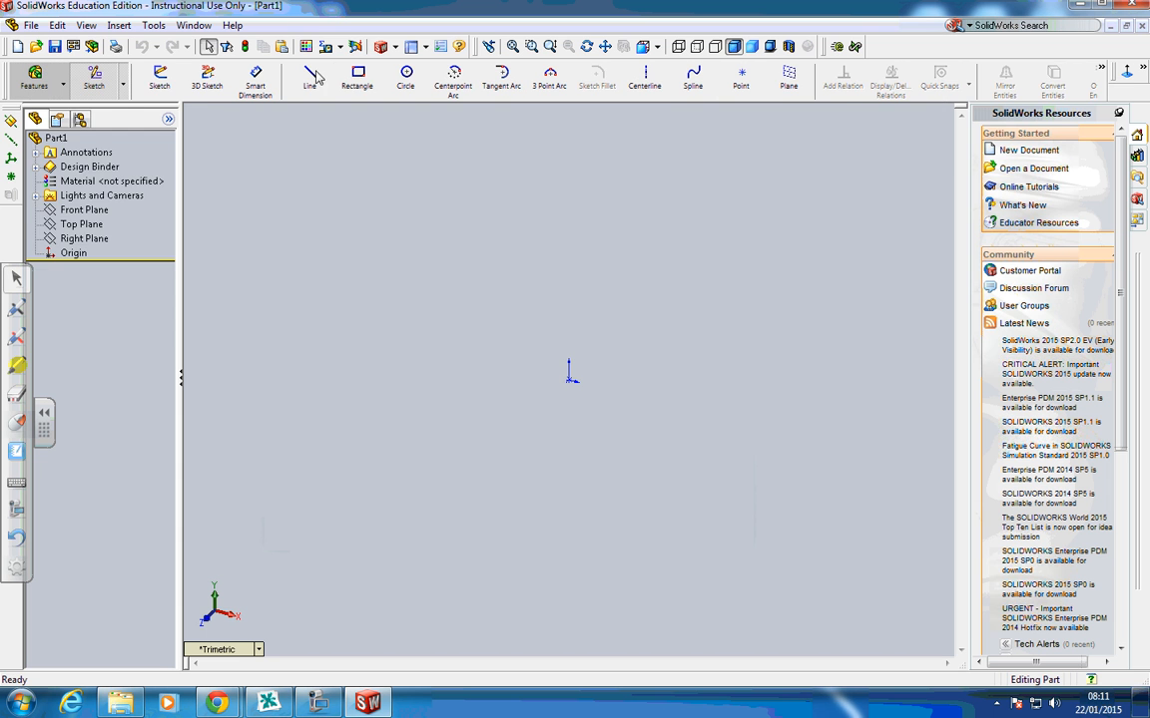
Sketch a rectangle about 60 mm wide and 55 mm high on the Front Plane, with its lower-left corner at the origin
{"action": "left_click", "coordinate": [365, 80]}
{"action": "left_click", "coordinate": [427, 221]}
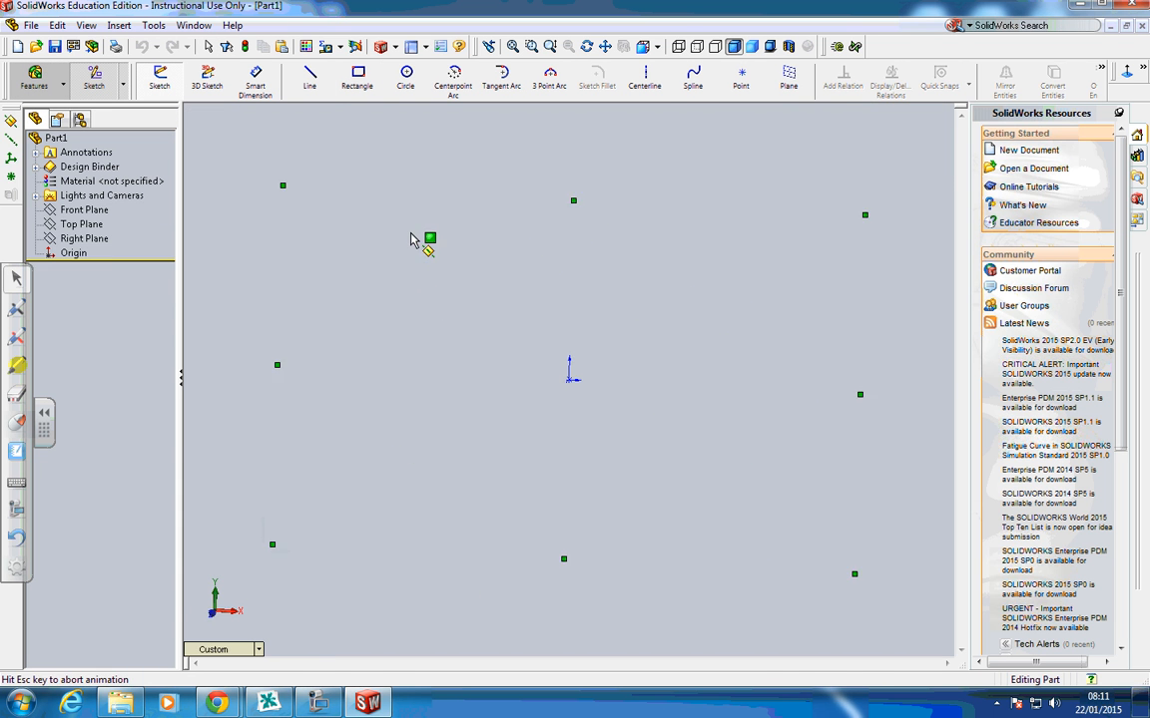
{"action": "mouse_move", "coordinate": [568, 379]}
{"action": "left_mouse_down"}
{"action": "mouse_move", "coordinate": [764, 249]}
{"action": "mouse_move", "coordinate": [786, 180]}
{"action": "left_mouse_up"}
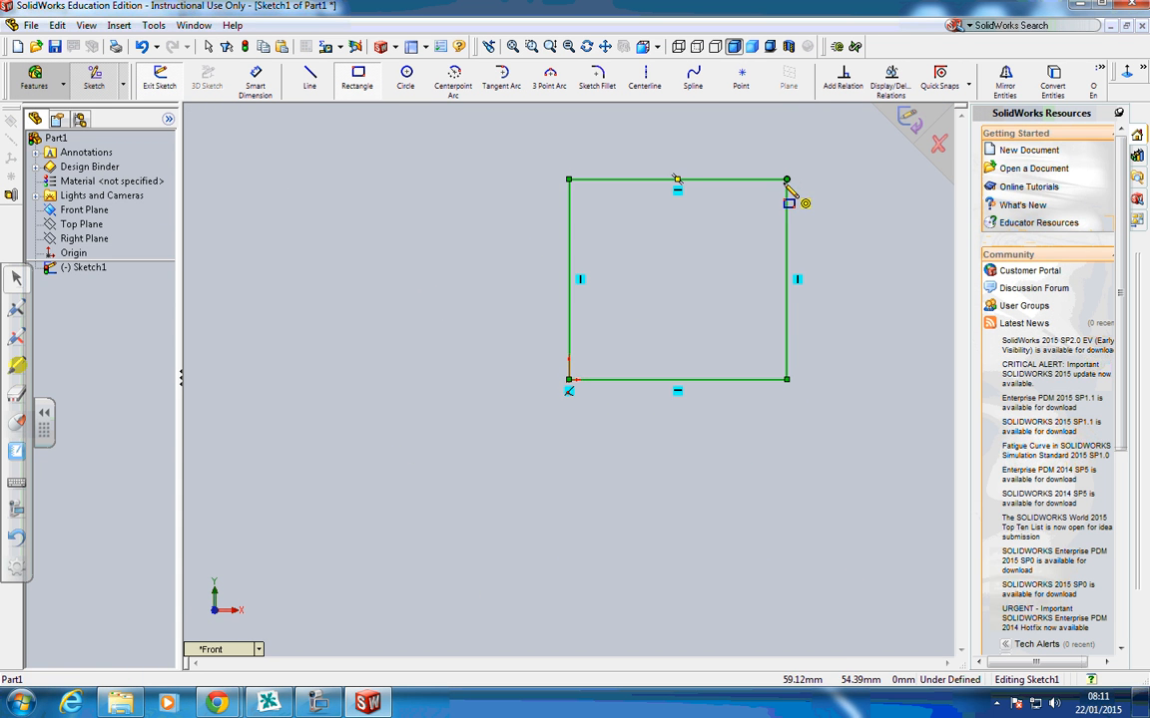
Dimension the rectangle's height and width to 100 mm each
{"action": "left_click", "coordinate": [263, 87]}
{"action": "left_click", "coordinate": [571, 252]}
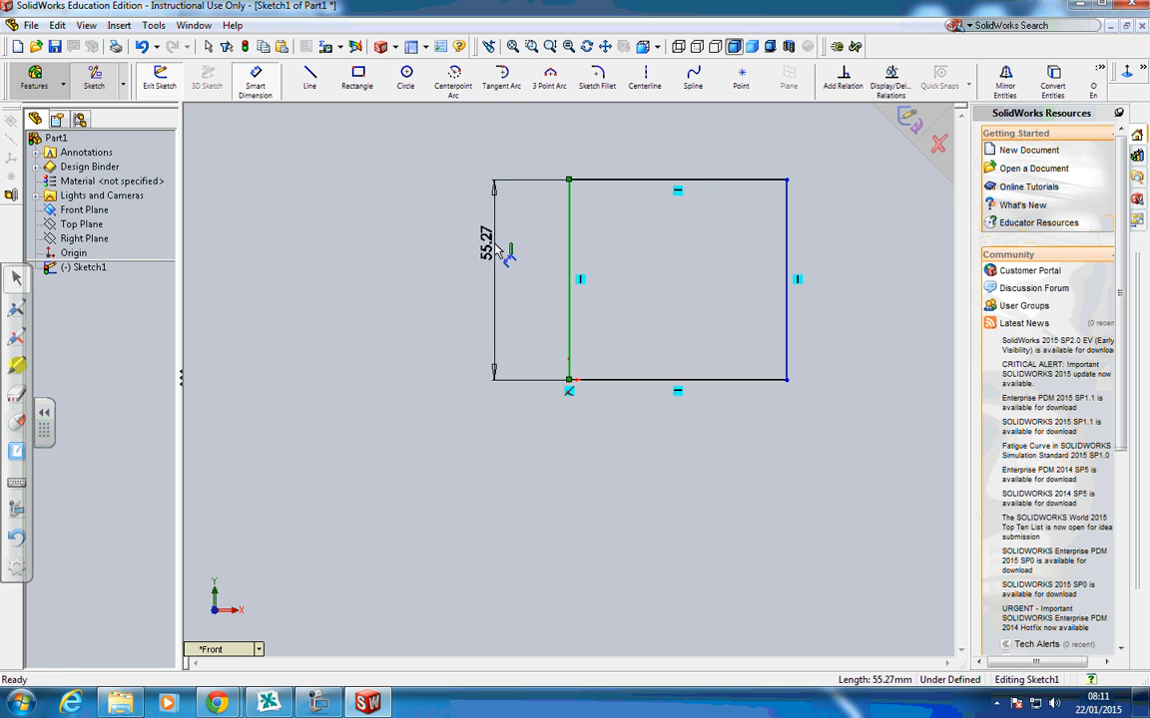
{"action": "left_click", "coordinate": [493, 250]}
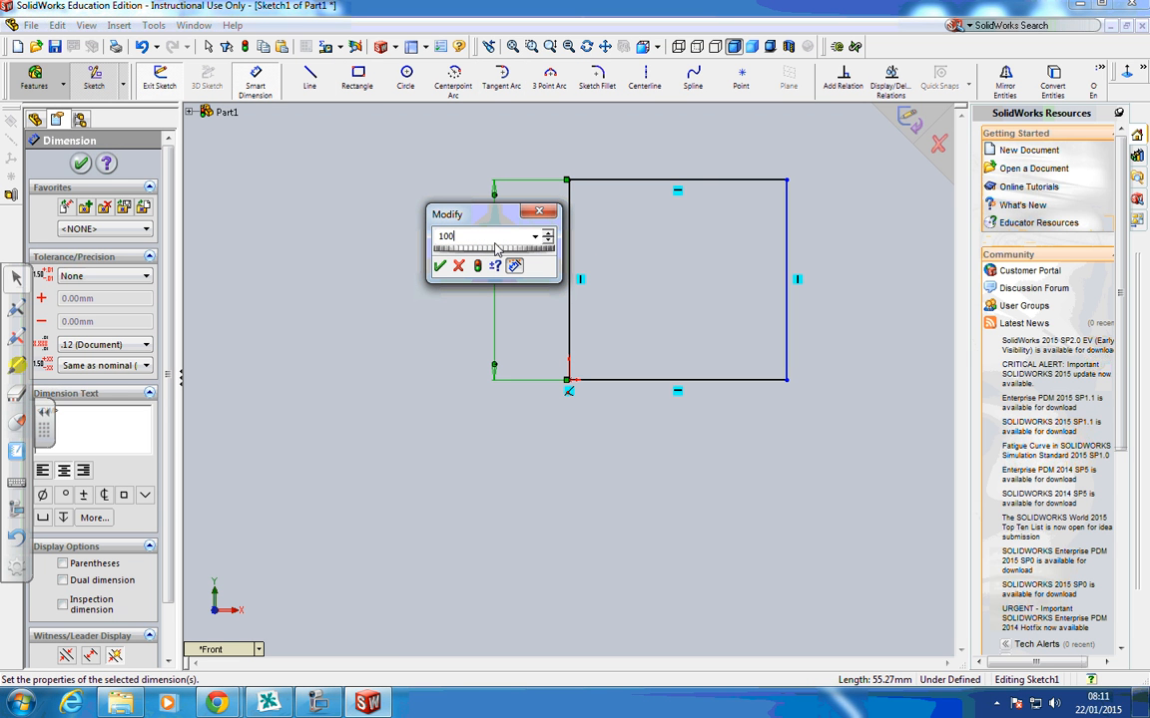
{"action": "left_click", "coordinate": [440, 266]}
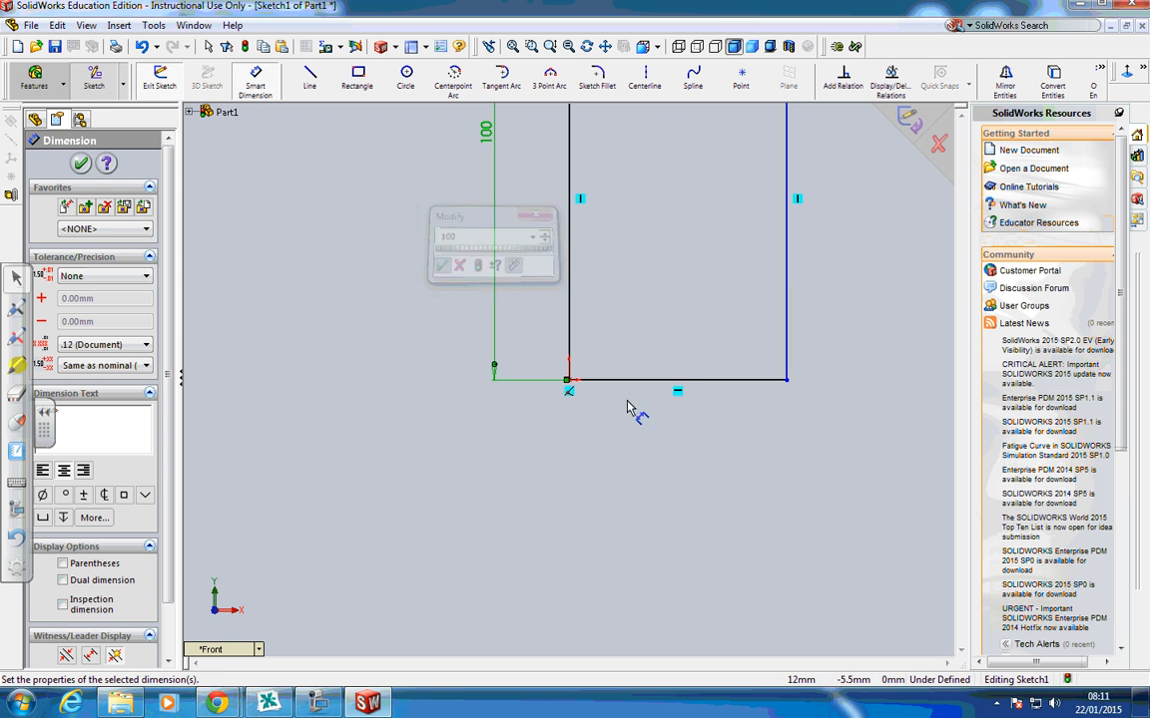
{"action": "left_click", "coordinate": [674, 380]}
{"action": "left_click", "coordinate": [669, 429]}
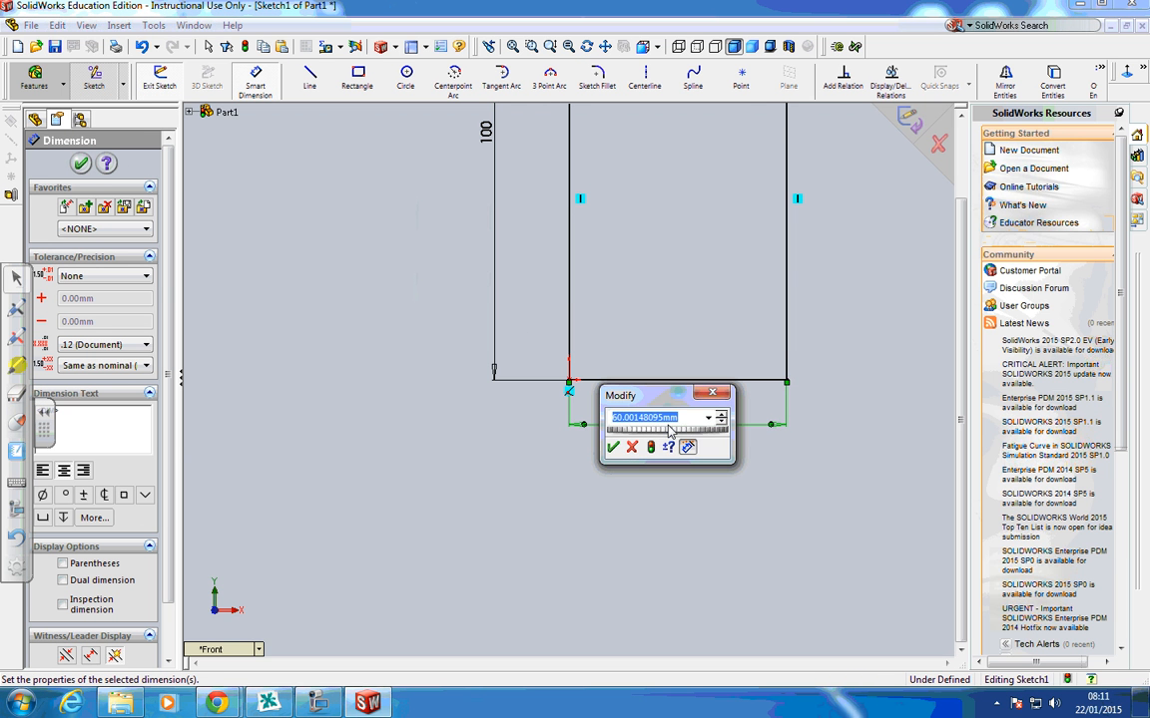
{"action": "type", "text": "100"}
{"action": "left_click", "coordinate": [613, 447]}
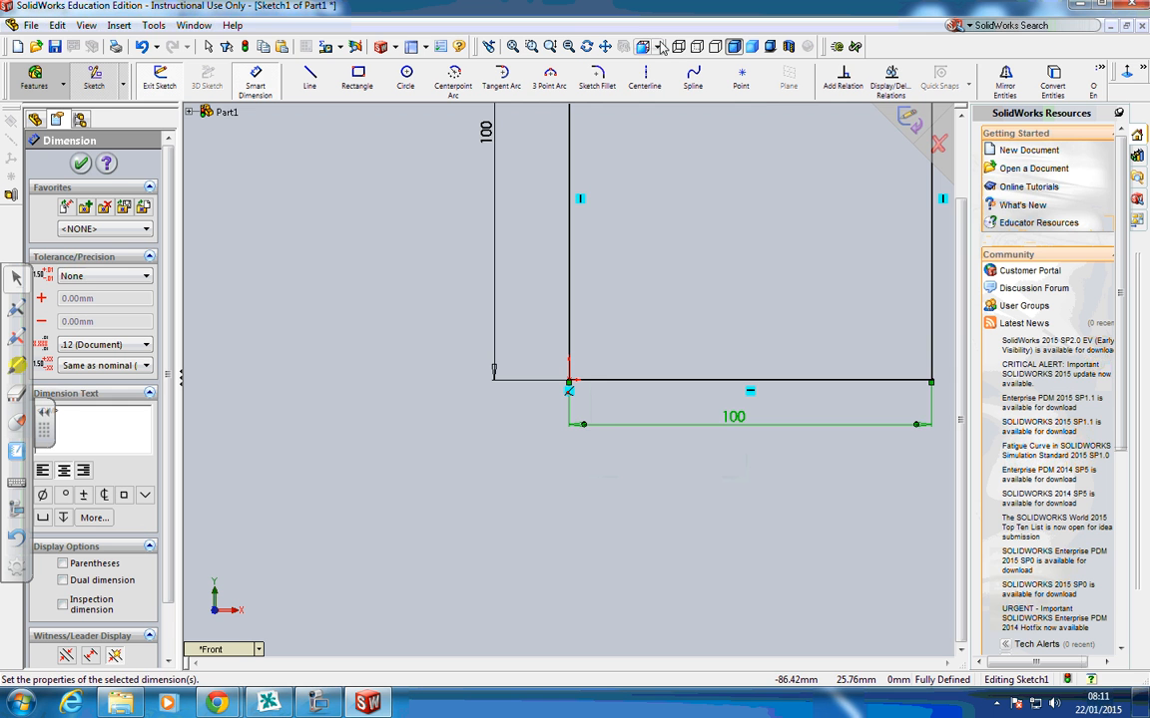
{"action": "left_click", "coordinate": [512, 46]}
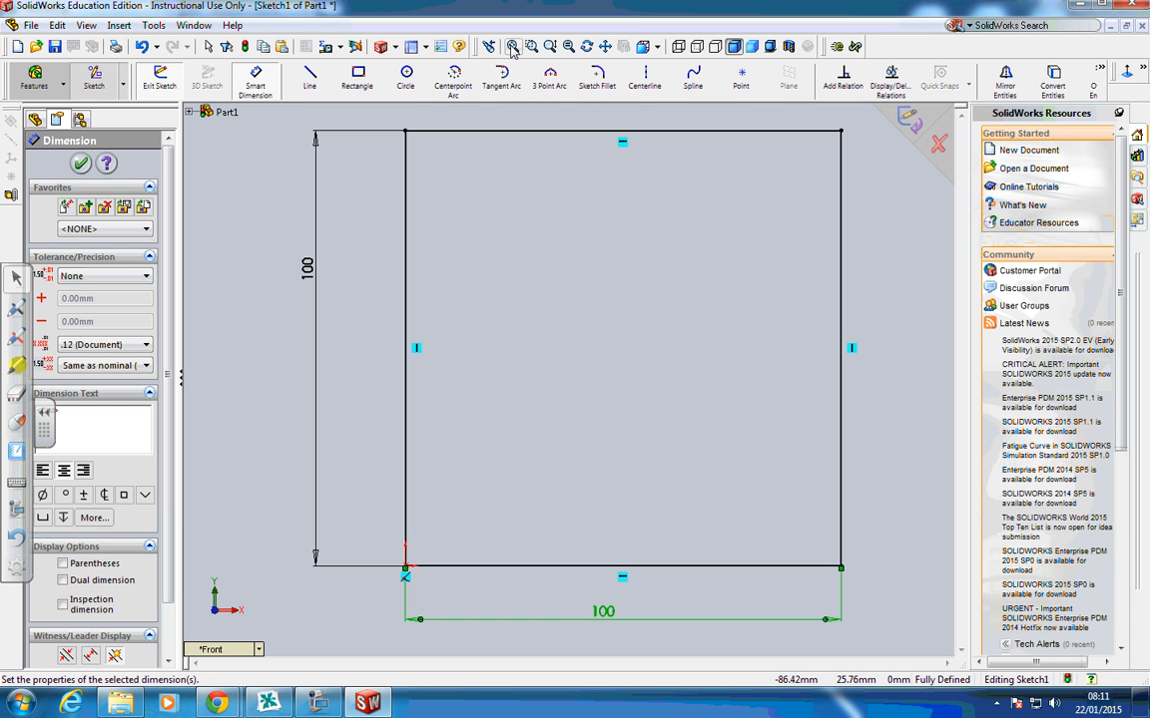
{"action": "left_click", "coordinate": [81, 163]}
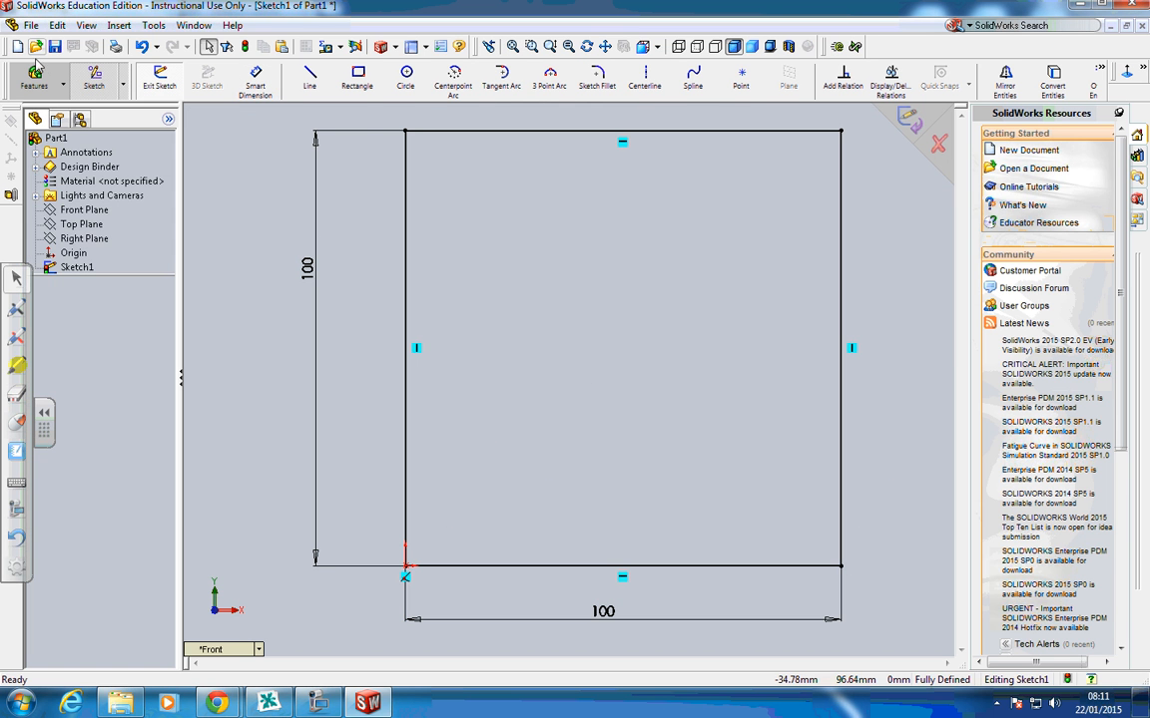
Extrude the 100 mm square into a solid base block 20 mm thick
{"action": "left_click", "coordinate": [35, 75]}
{"action": "left_click", "coordinate": [160, 80]}
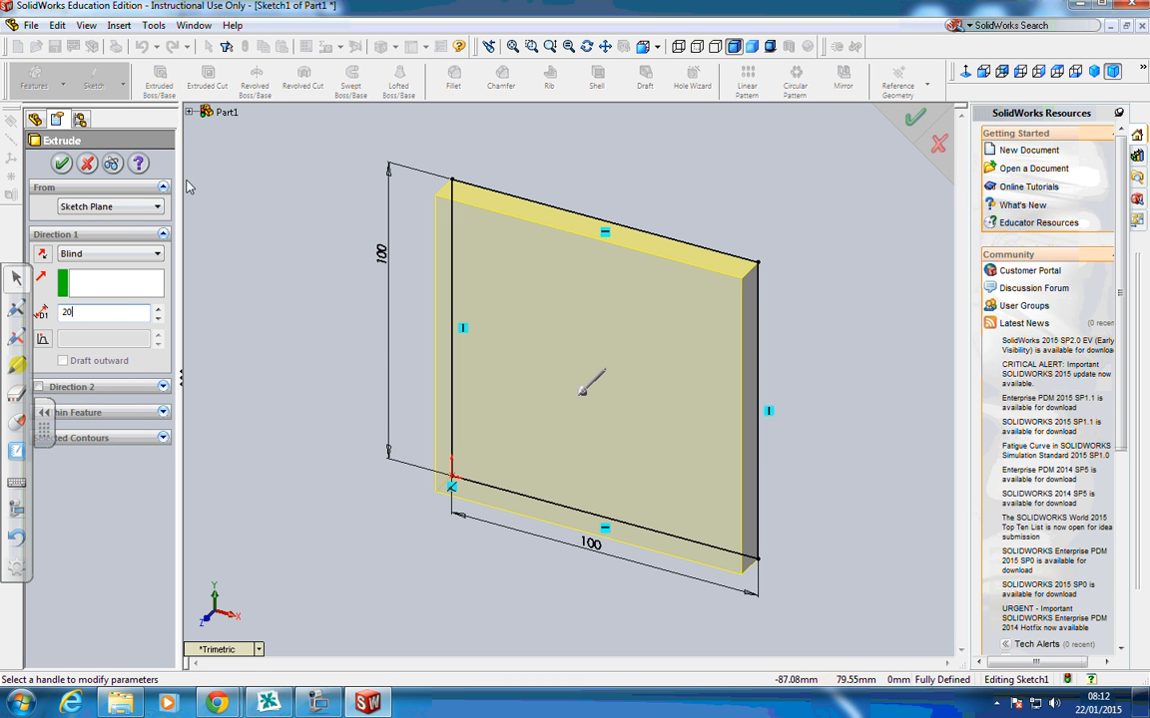
{"action": "left_click", "coordinate": [113, 167]}
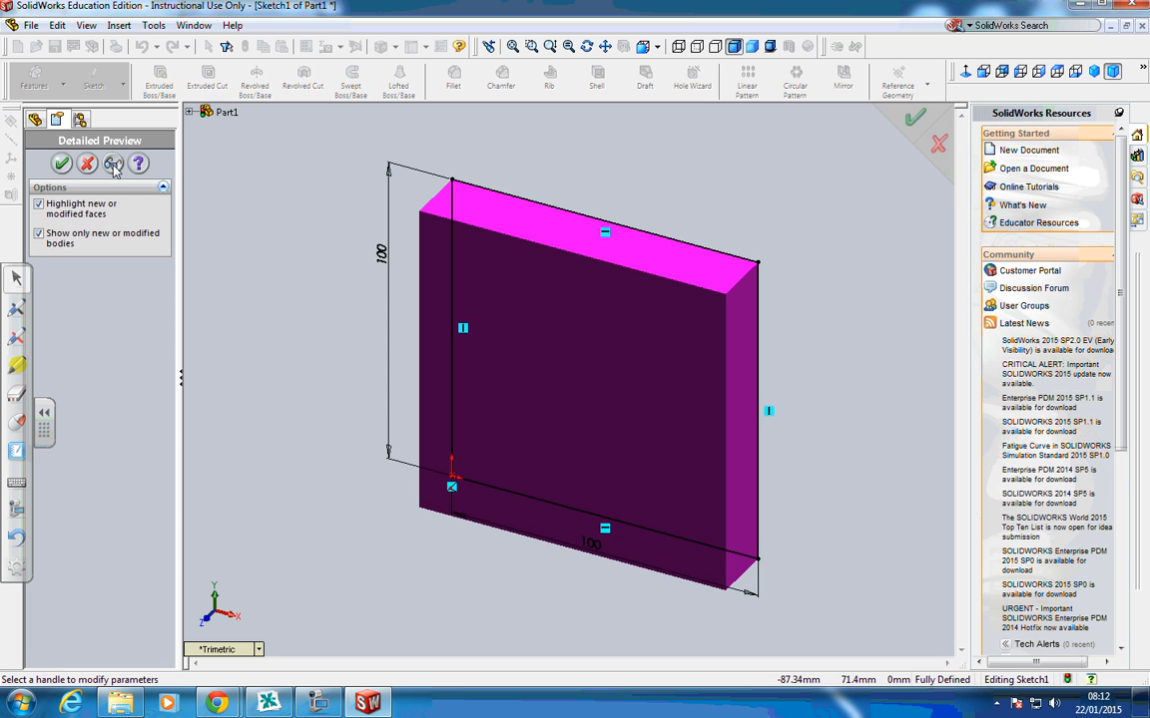
{"action": "left_click", "coordinate": [60, 165]}
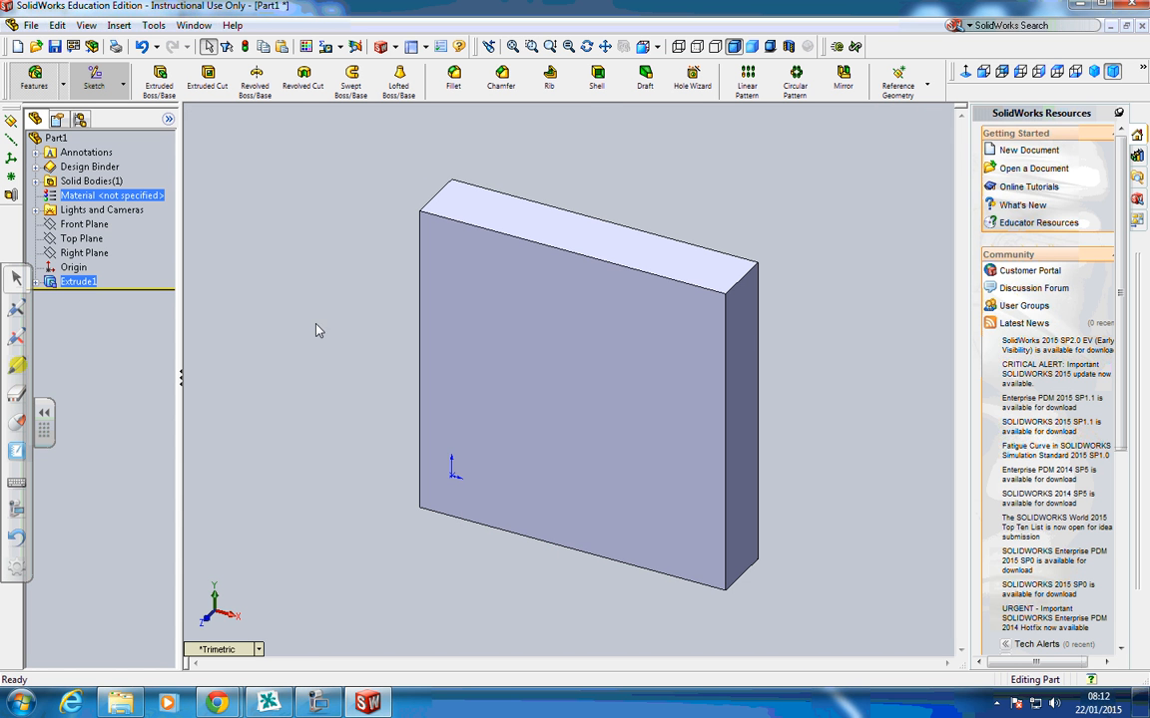
Sketch a rectangle about 68 mm wide and 64 mm high inside the front face of the block
{"action": "right_click", "coordinate": [470, 405]}
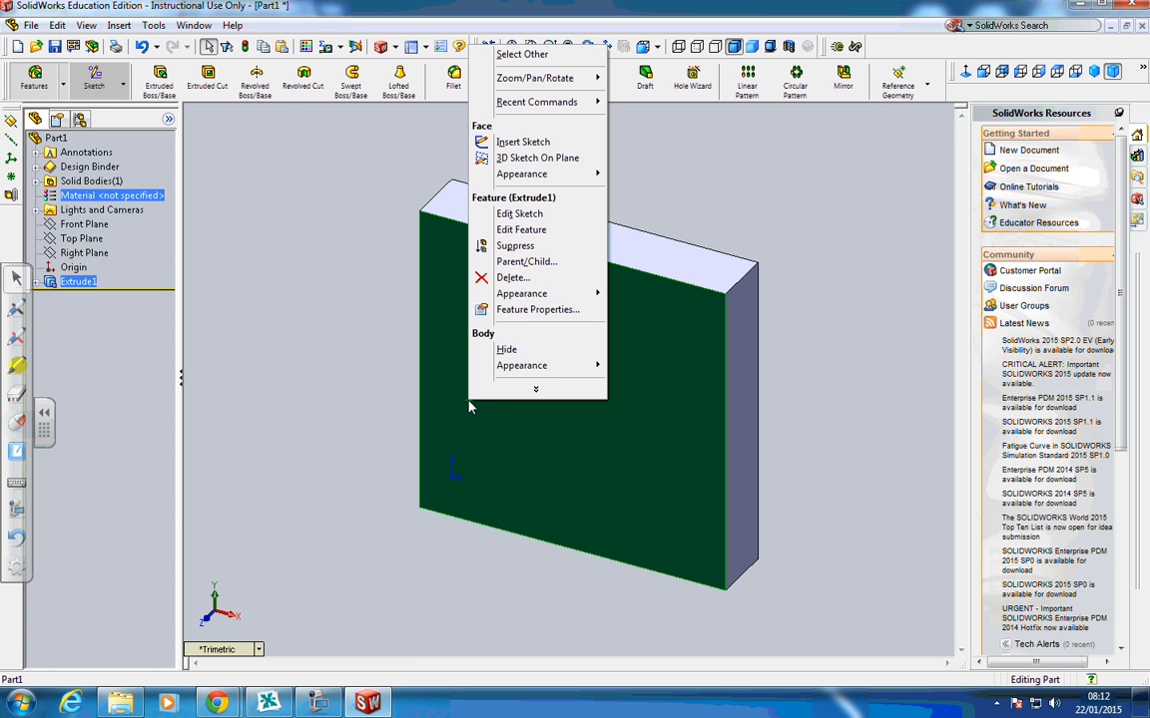
{"action": "left_click", "coordinate": [523, 142]}
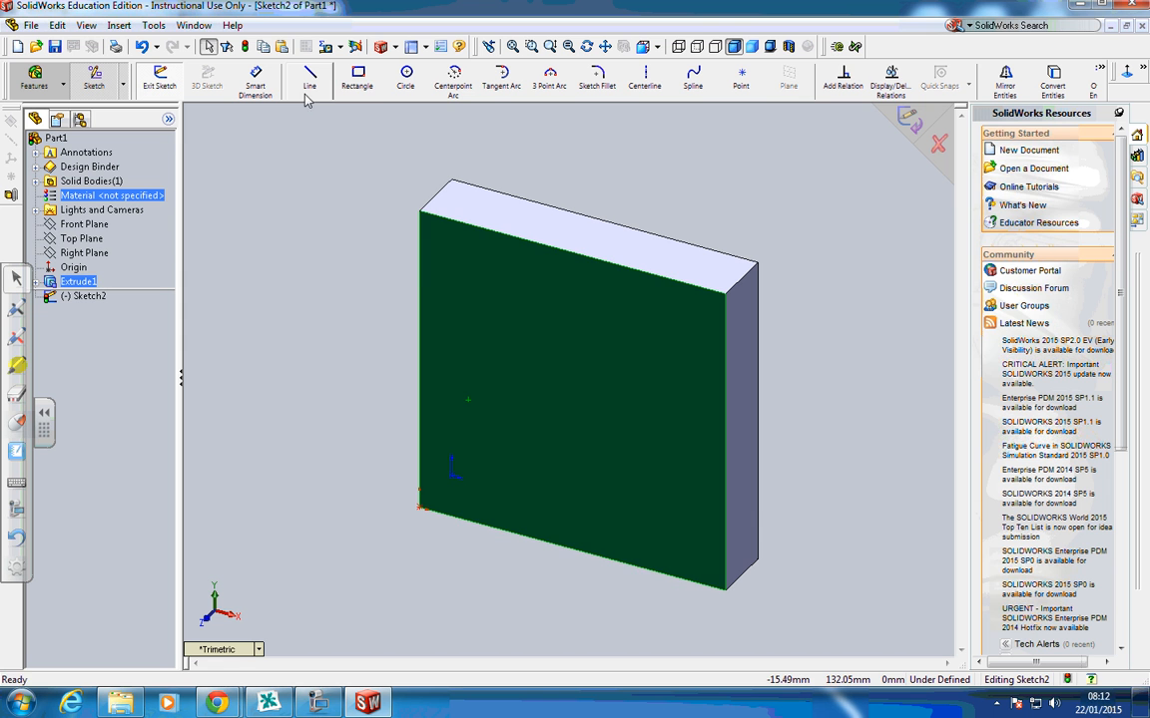
{"action": "left_click", "coordinate": [356, 78]}
{"action": "left_click", "coordinate": [460, 272]}
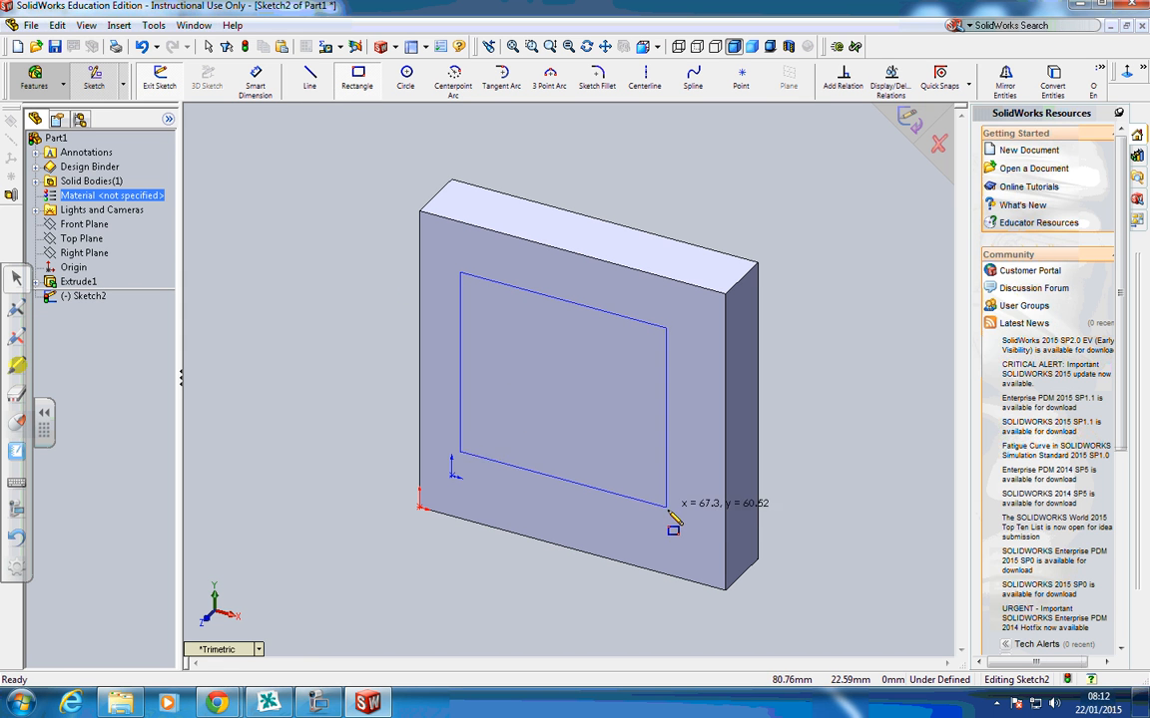
{"action": "left_click", "coordinate": [668, 516]}
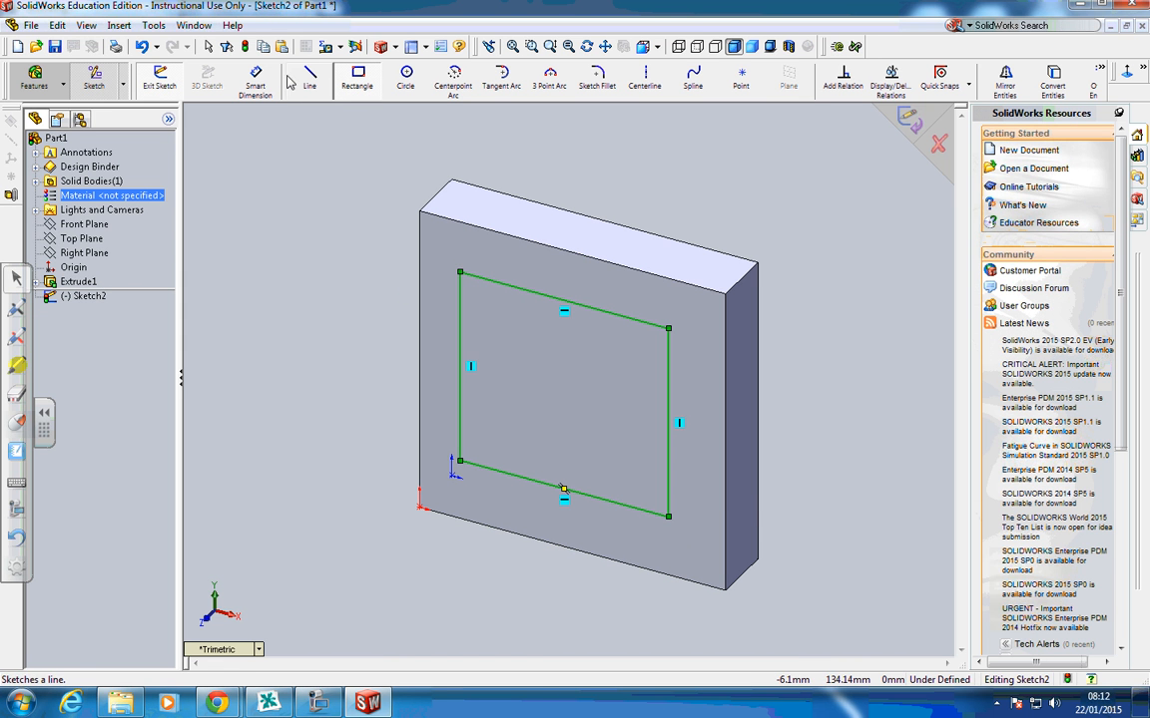
Dimension the inner rectangle's width and height to 75 mm each
{"action": "left_click", "coordinate": [256, 78]}
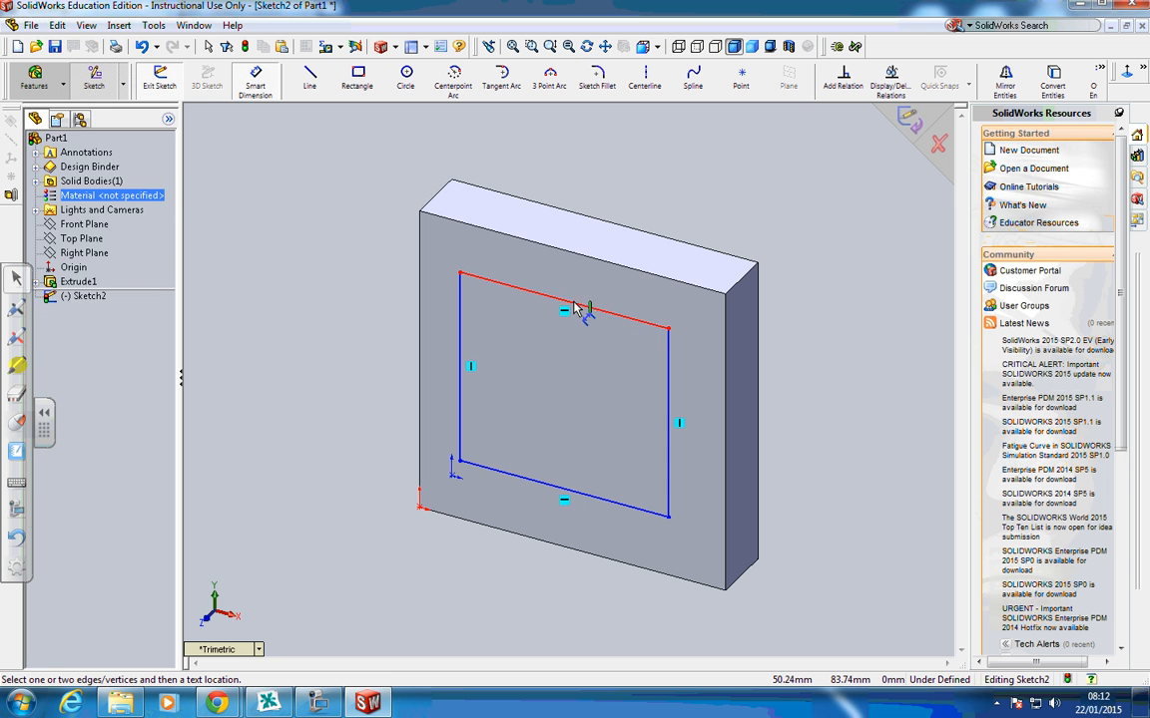
{"action": "left_click", "coordinate": [575, 308]}
{"action": "left_click", "coordinate": [588, 177]}
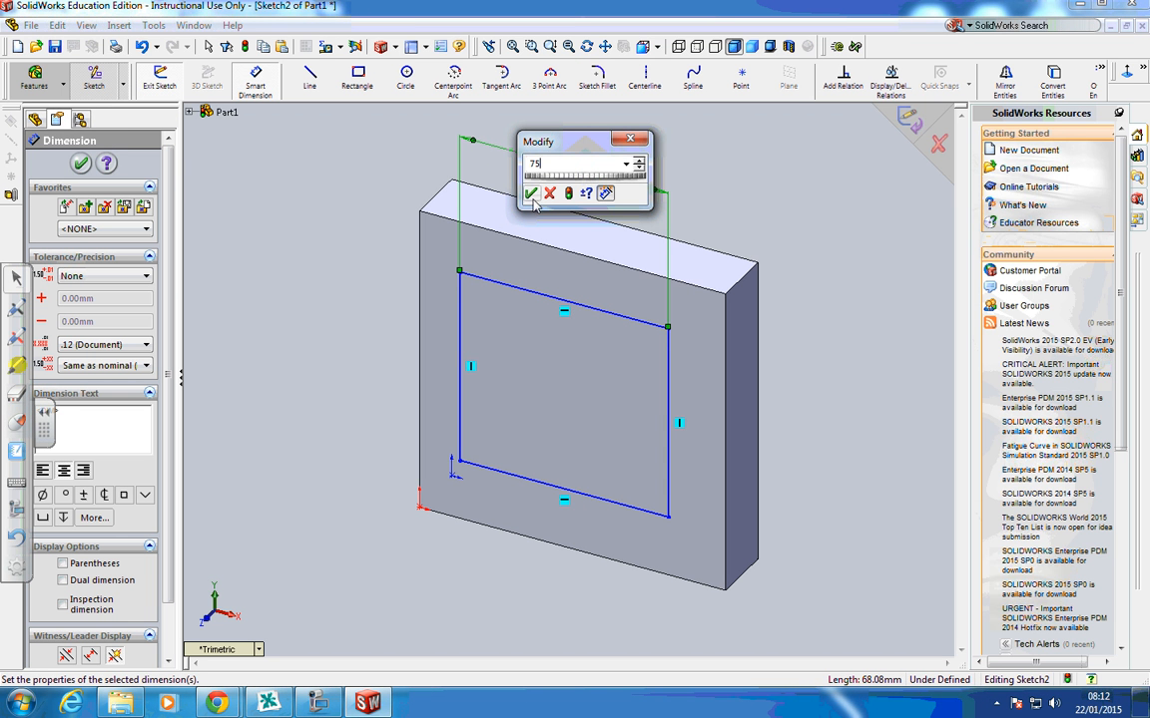
{"action": "type", "text": "75"}
{"action": "left_click", "coordinate": [530, 192]}
{"action": "left_click", "coordinate": [459, 339]}
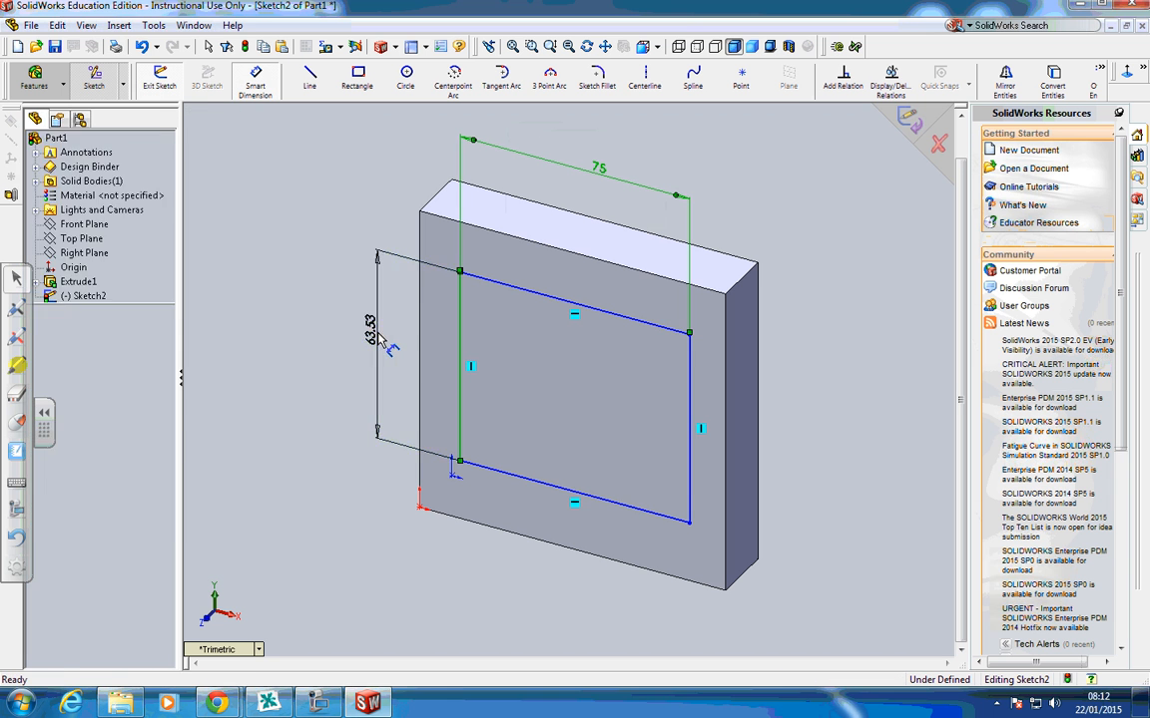
{"action": "left_click", "coordinate": [379, 339]}
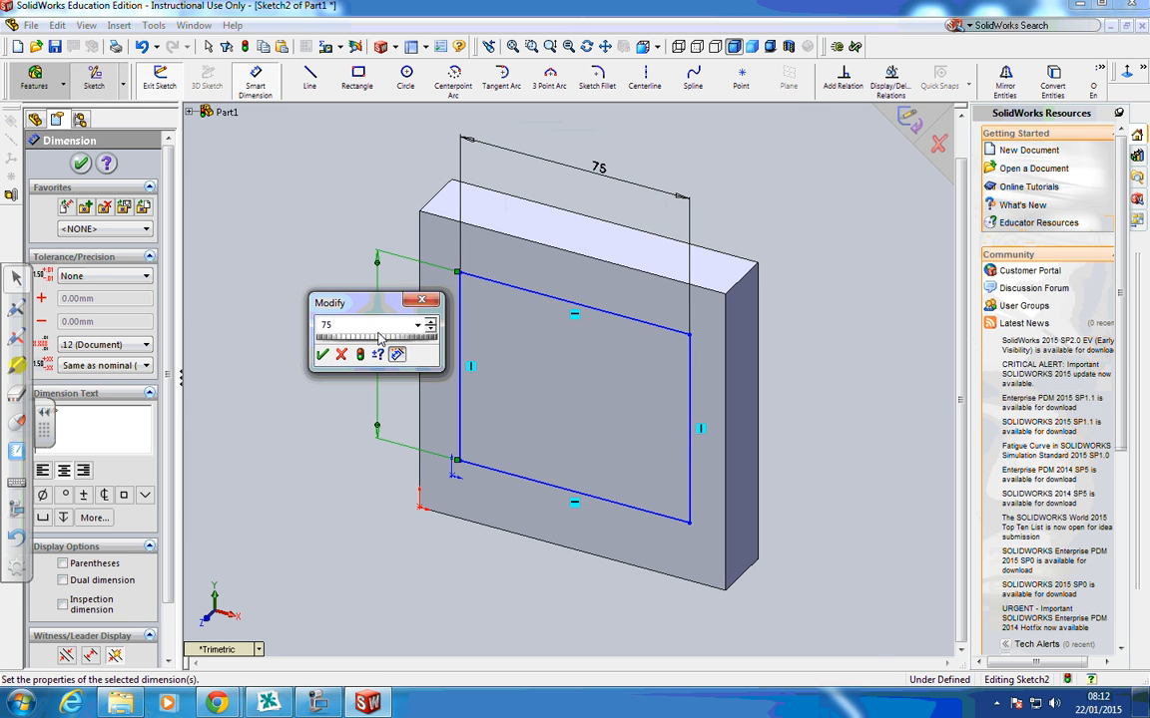
{"action": "type", "text": "75"}
{"action": "key", "text": "Return"}
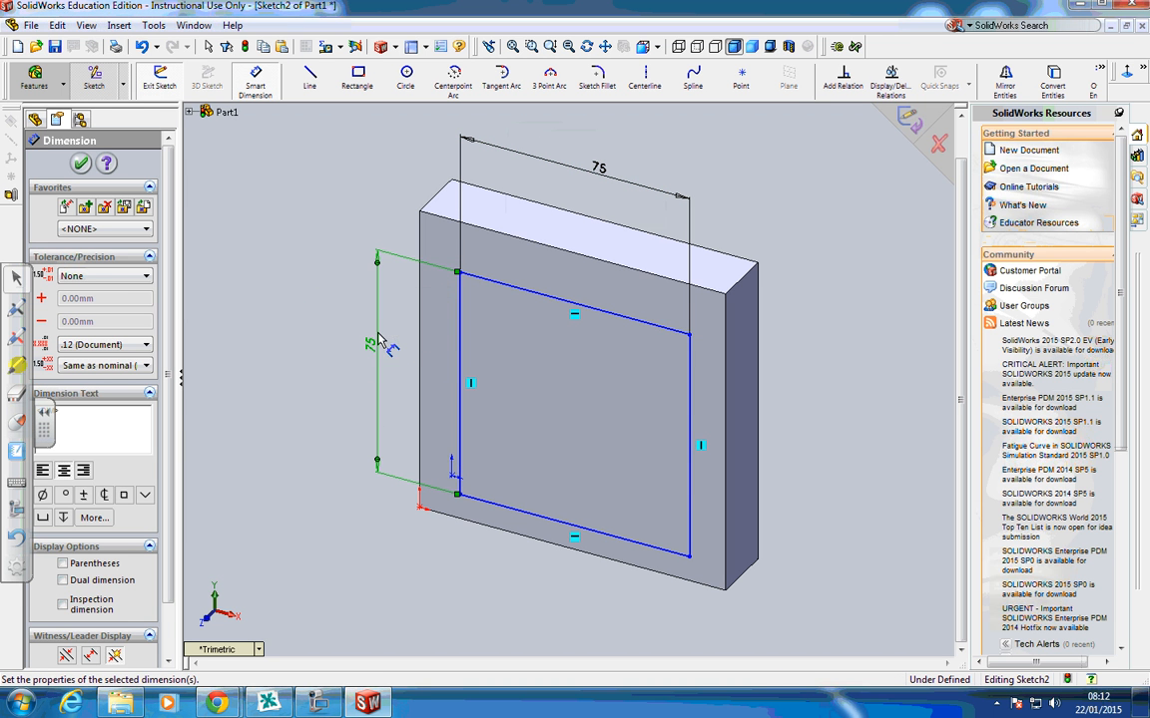
Set the distance between the inner square's top line and the block's top front edge to 12.5 mm
{"action": "left_click", "coordinate": [602, 315]}
{"action": "left_click", "coordinate": [552, 247]}
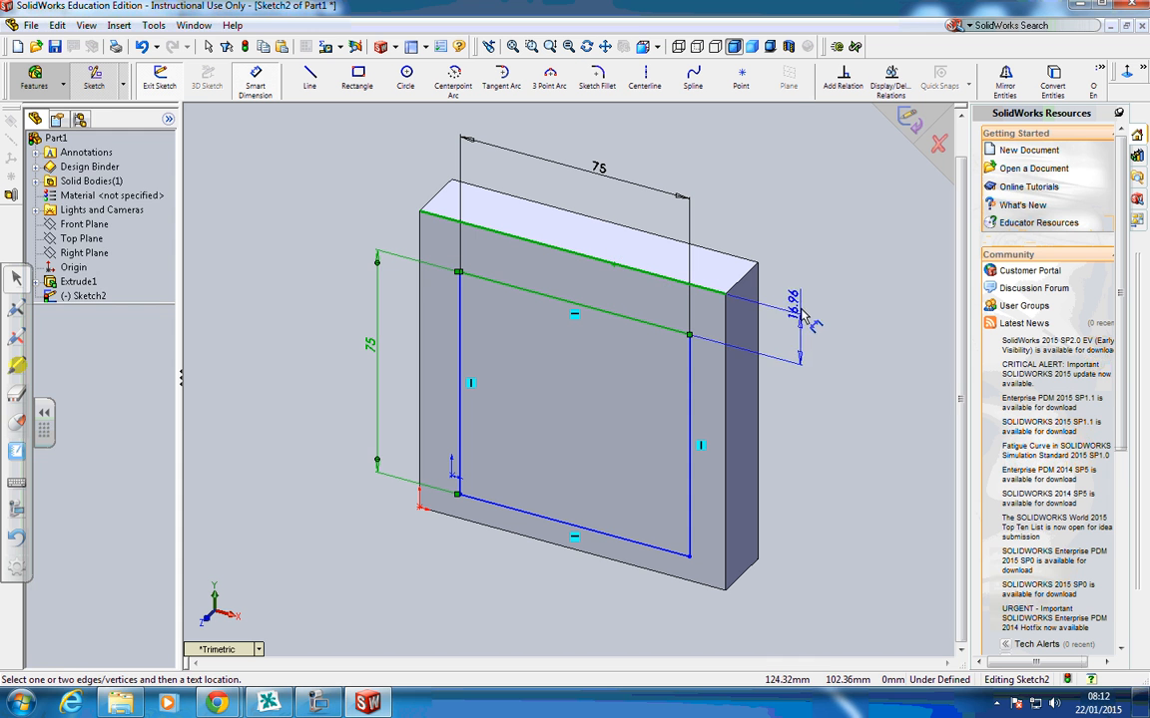
{"action": "left_click", "coordinate": [801, 315]}
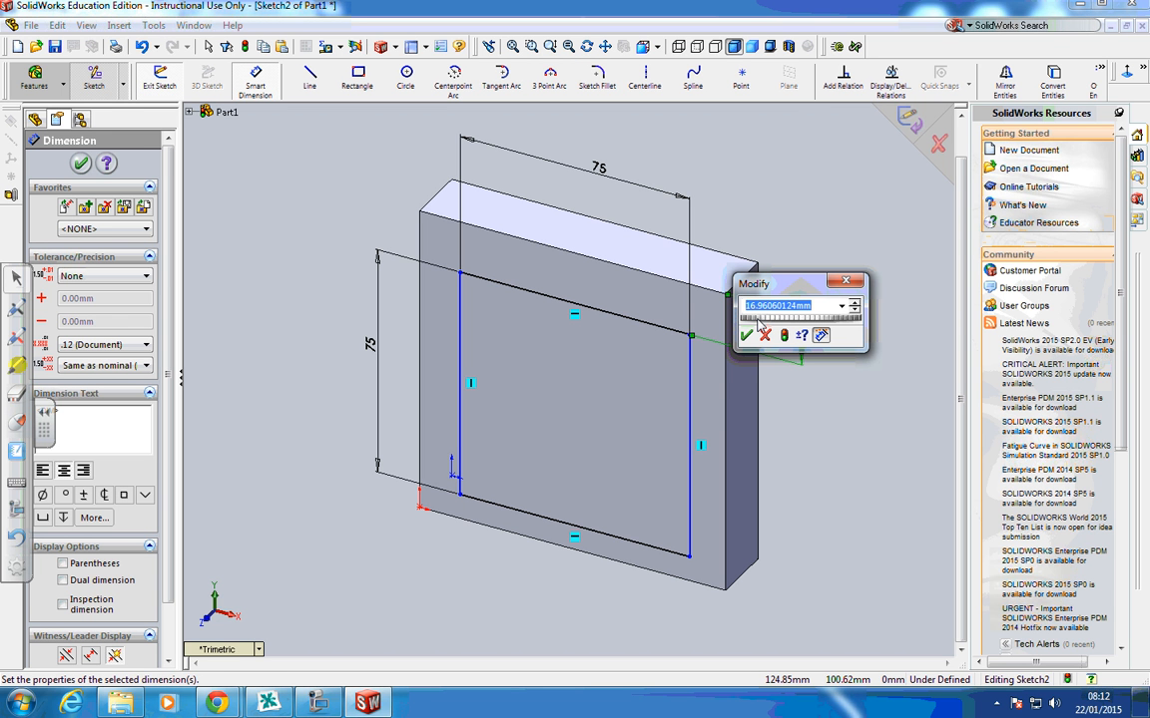
{"action": "type", "text": "12.5"}
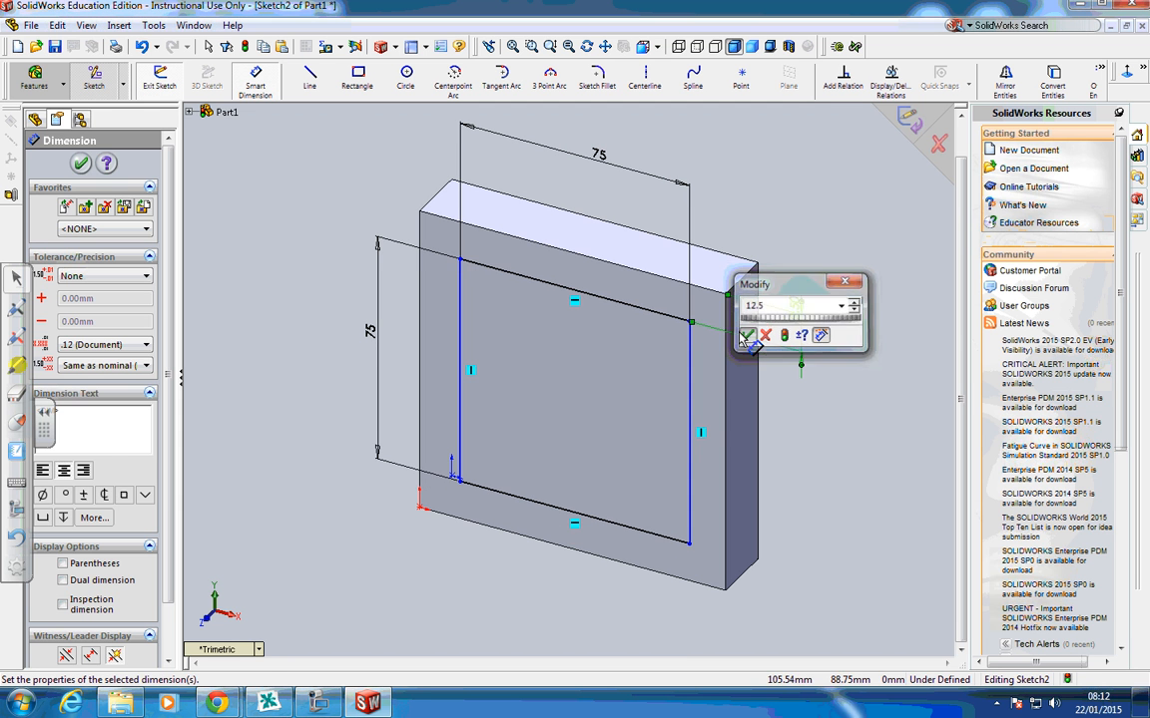
{"action": "left_click", "coordinate": [747, 337]}
Add a second dimension between the inner square's top line and the block's top front edge as a driven dimension
{"action": "left_click", "coordinate": [679, 320]}
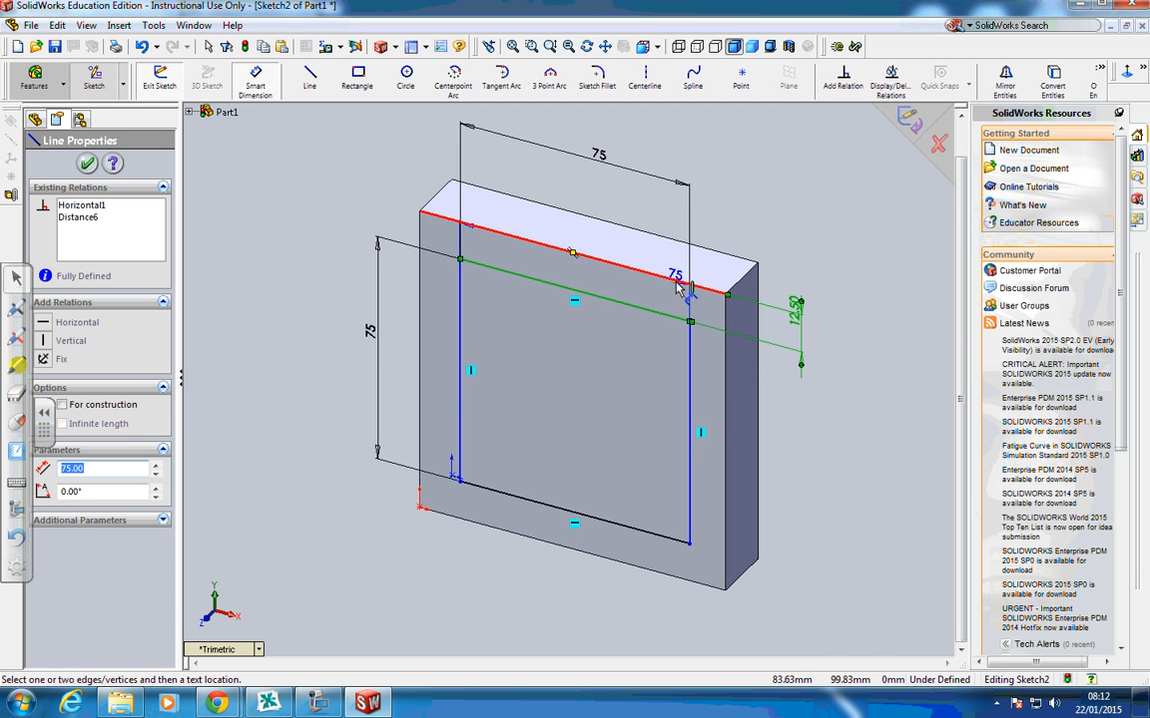
{"action": "left_click", "coordinate": [680, 288]}
{"action": "left_click", "coordinate": [809, 361]}
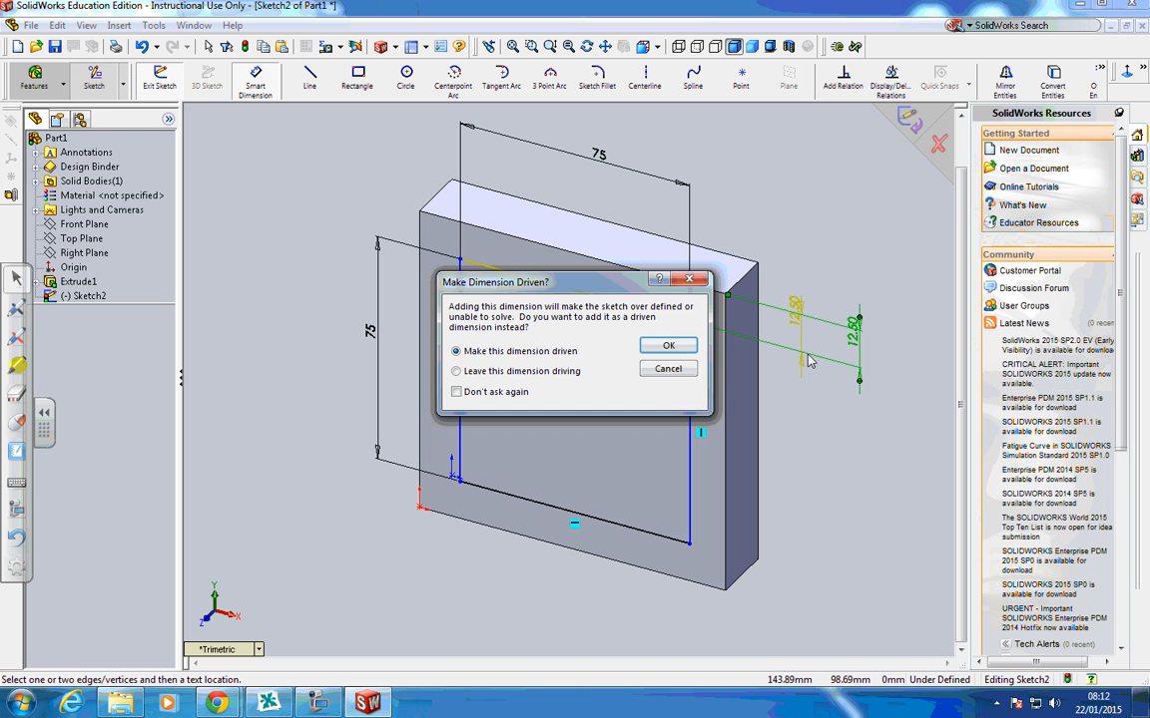
{"action": "left_click", "coordinate": [690, 348]}
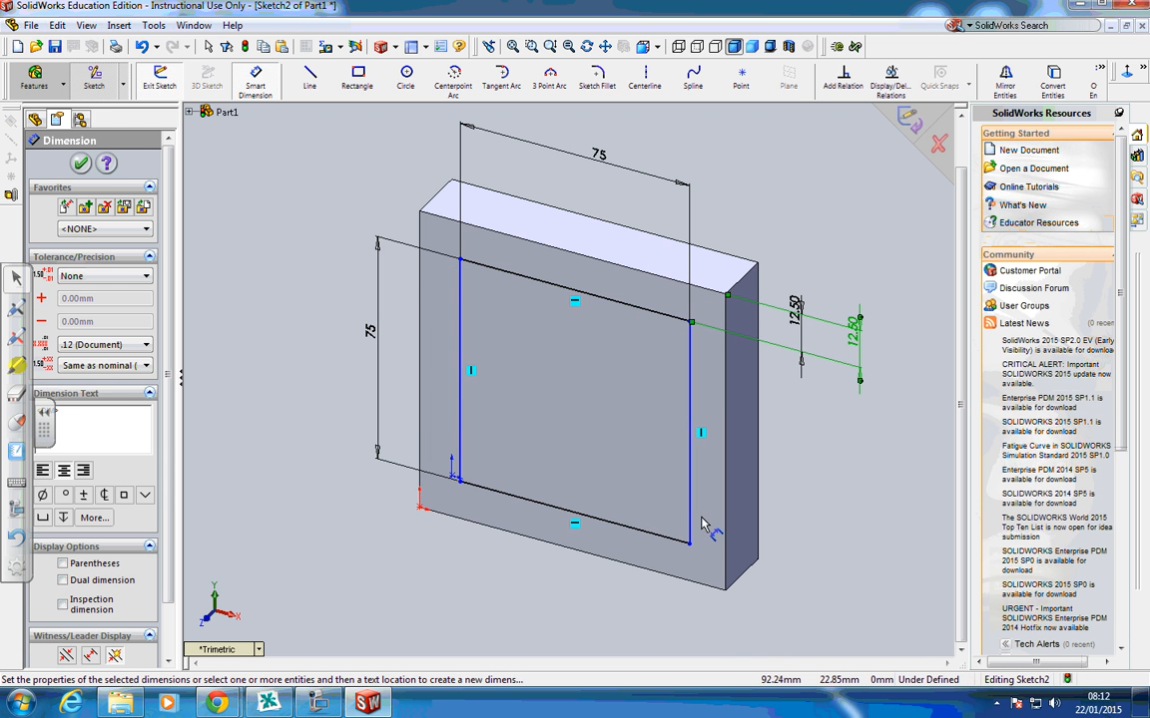
Set the distance between the inner square's right line and the block's right front edge to 12.5 mm
{"action": "left_click", "coordinate": [691, 511]}
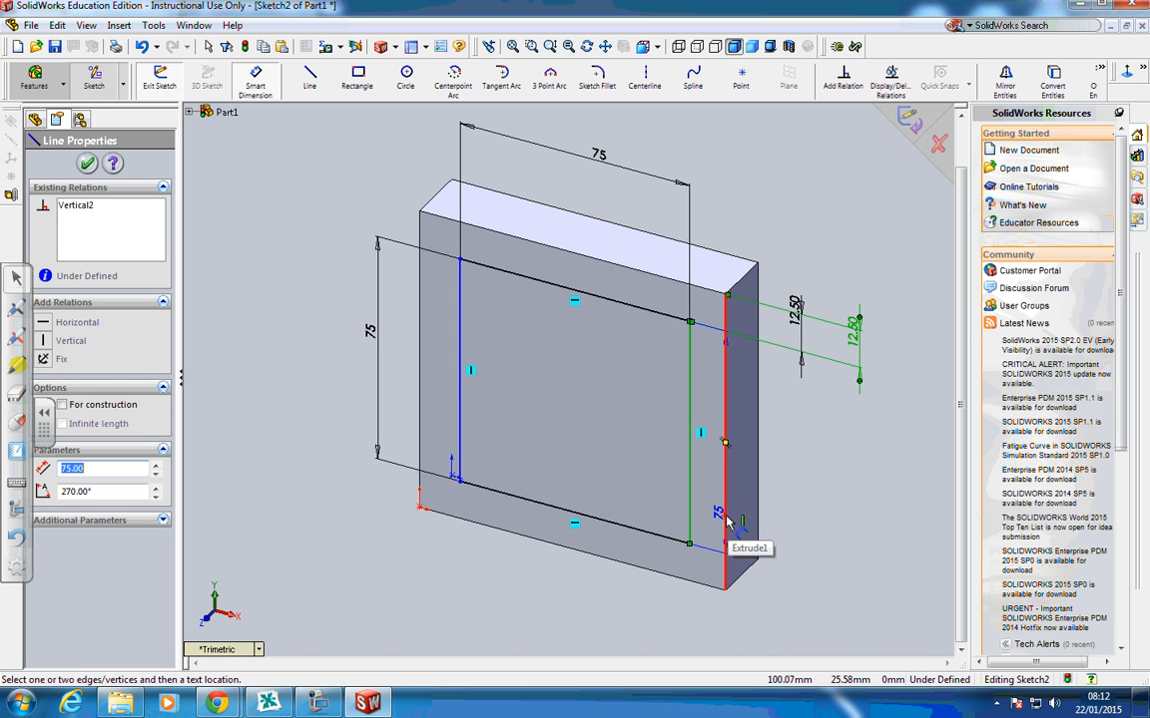
{"action": "left_click", "coordinate": [726, 519]}
{"action": "left_click", "coordinate": [698, 611]}
{"action": "type", "text": "1"}
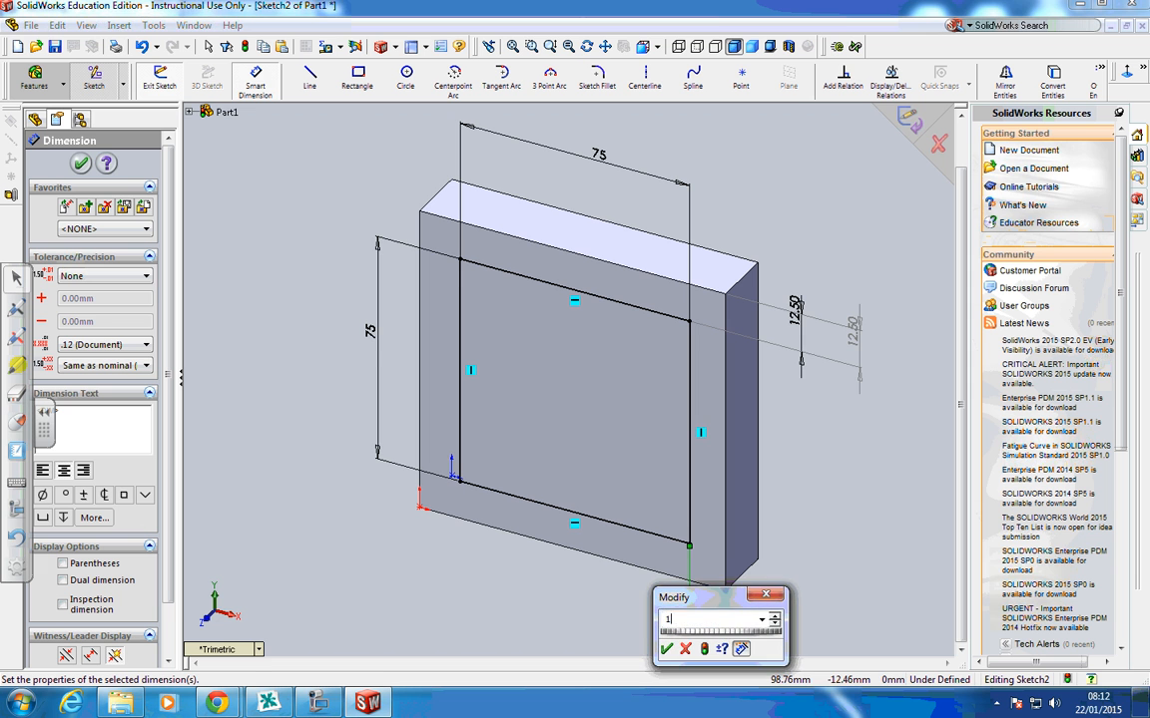
{"action": "type", "text": "2.5"}
{"action": "key", "text": "Return"}
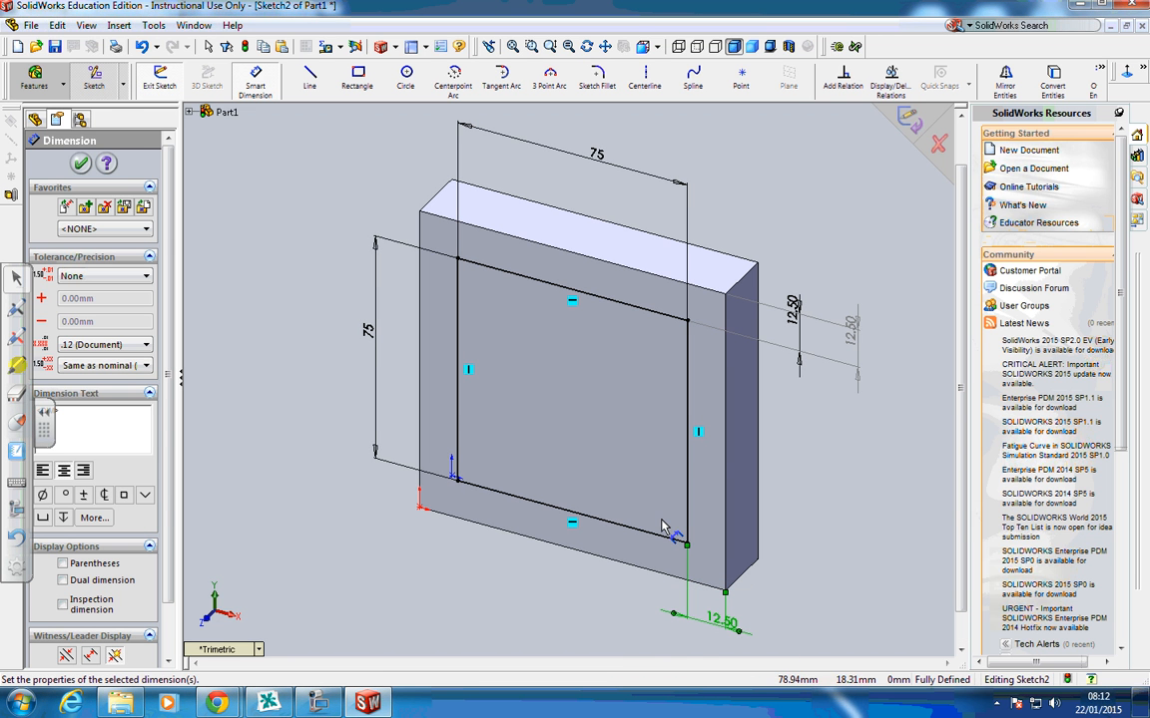
{"action": "left_click", "coordinate": [80, 164]}
Extrude the centred 75 mm square 20 mm outward as a boss merged with the base block
{"action": "left_click", "coordinate": [62, 84]}
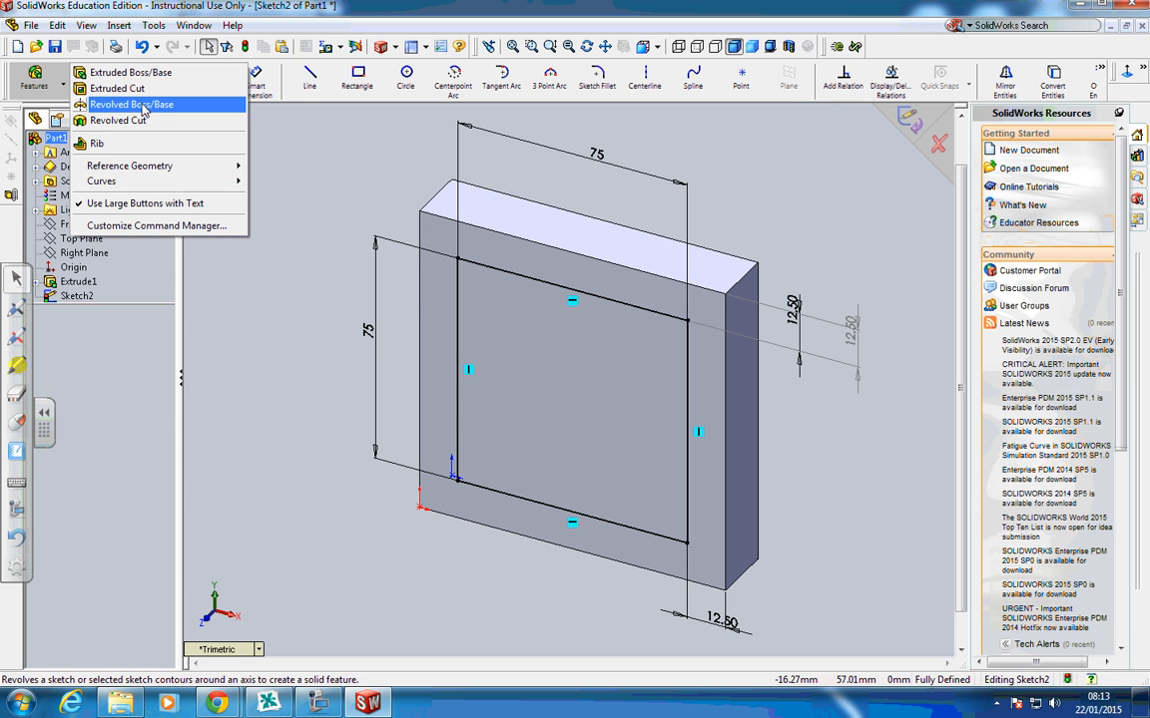
{"action": "left_click", "coordinate": [128, 73]}
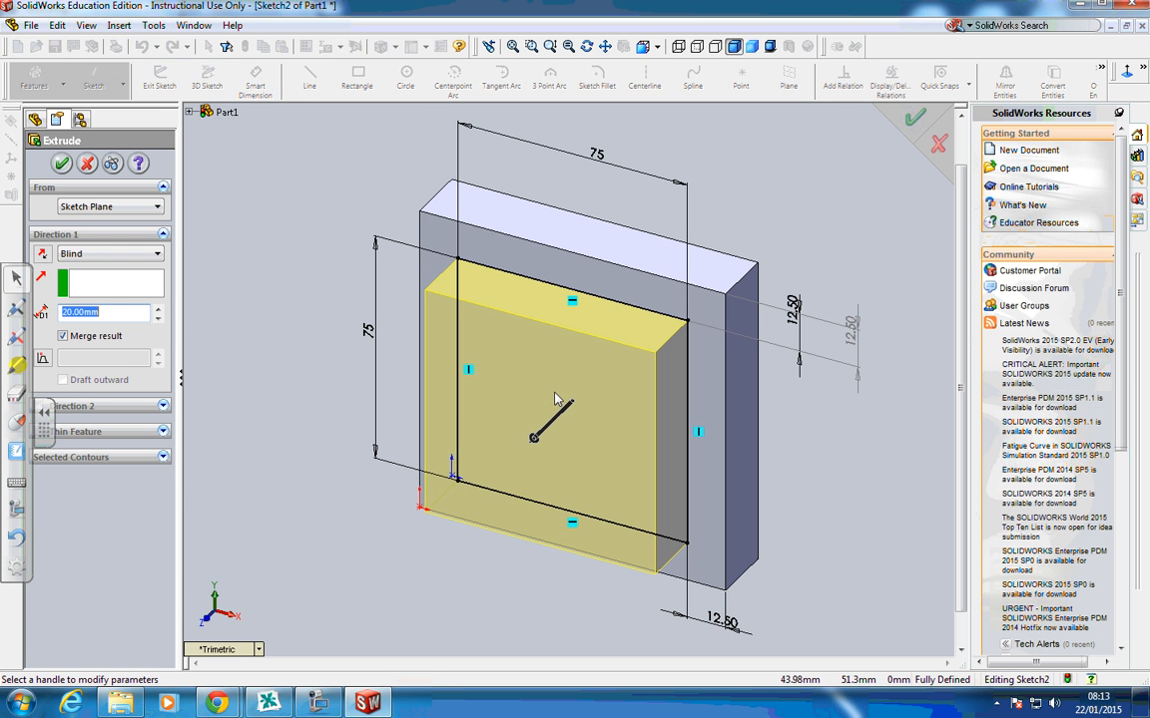
{"action": "left_click", "coordinate": [61, 163]}
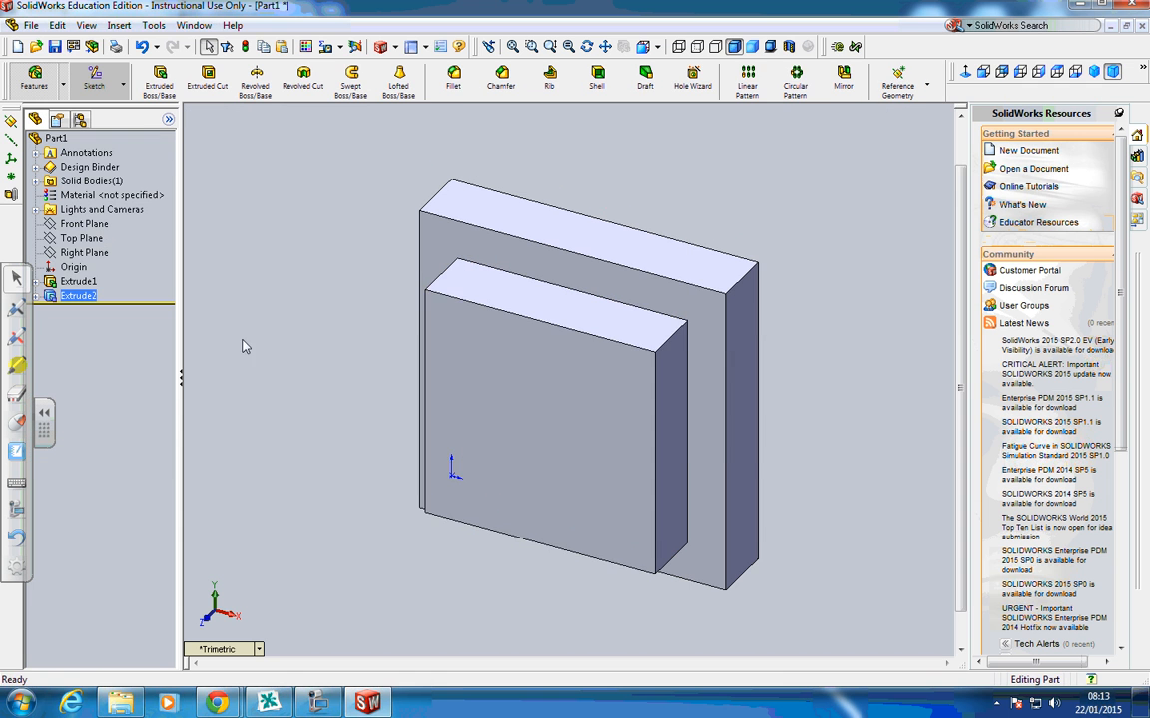
Sketch a rectangle about 51 mm wide and 48 mm high on the front face of the 75 mm block
{"action": "right_click", "coordinate": [624, 471]}
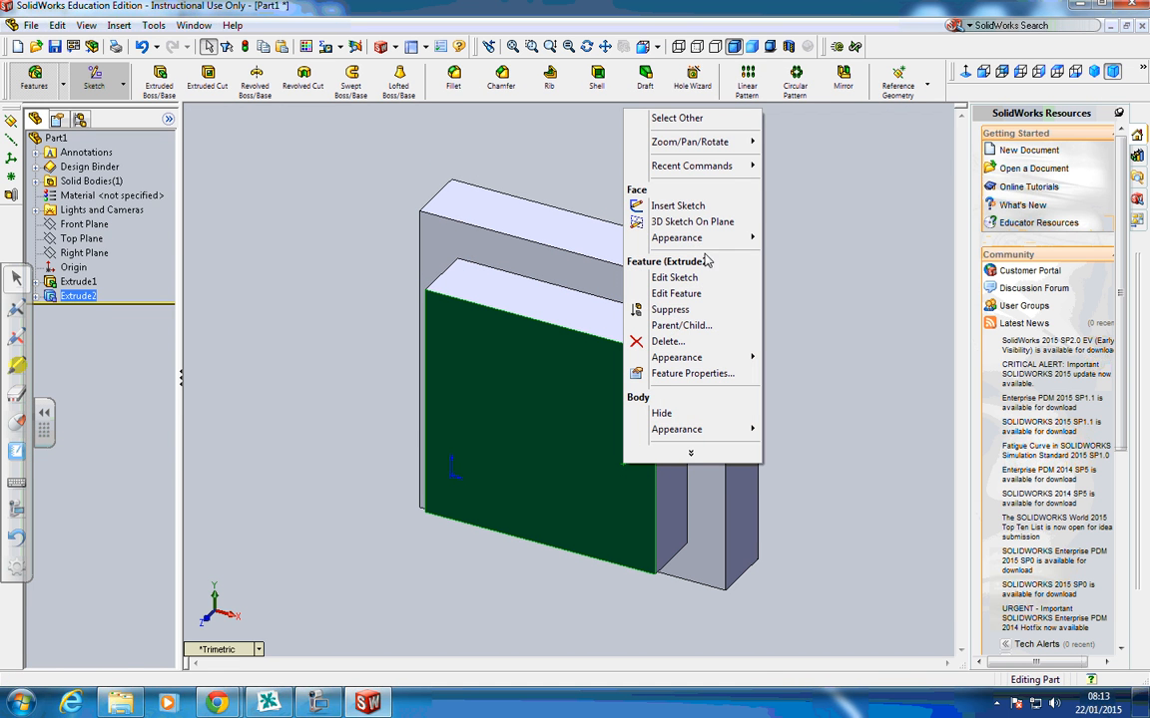
{"action": "left_click", "coordinate": [677, 206]}
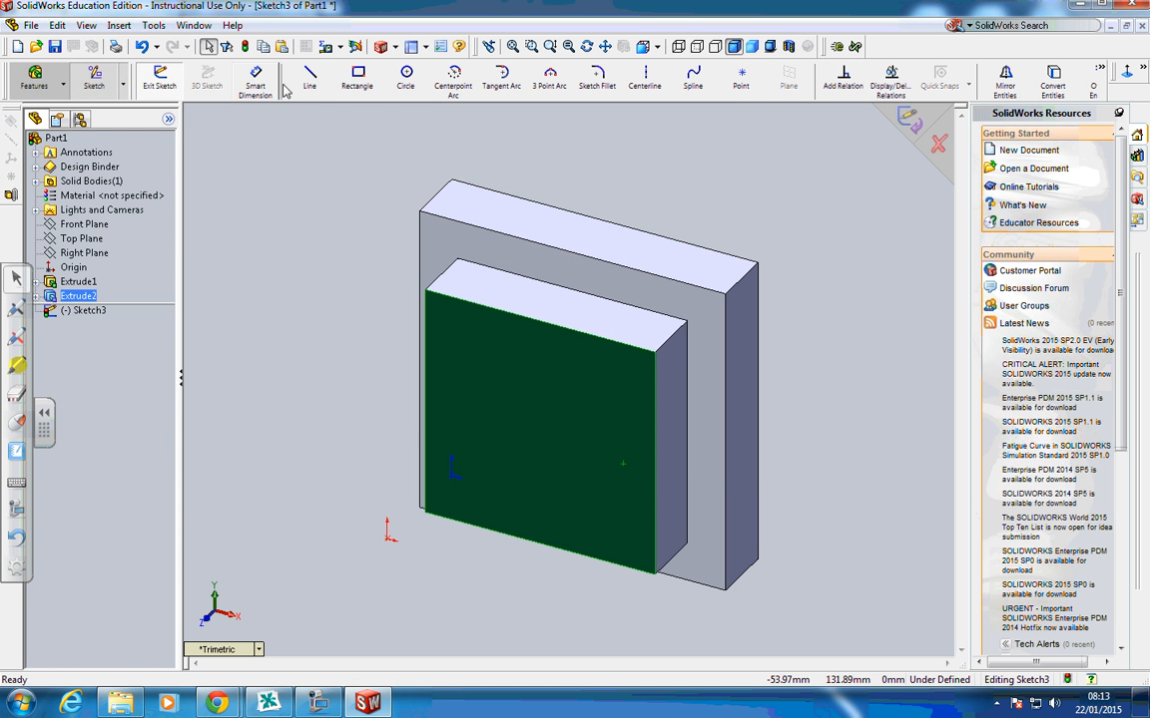
{"action": "left_click", "coordinate": [358, 78]}
{"action": "left_click", "coordinate": [459, 344]}
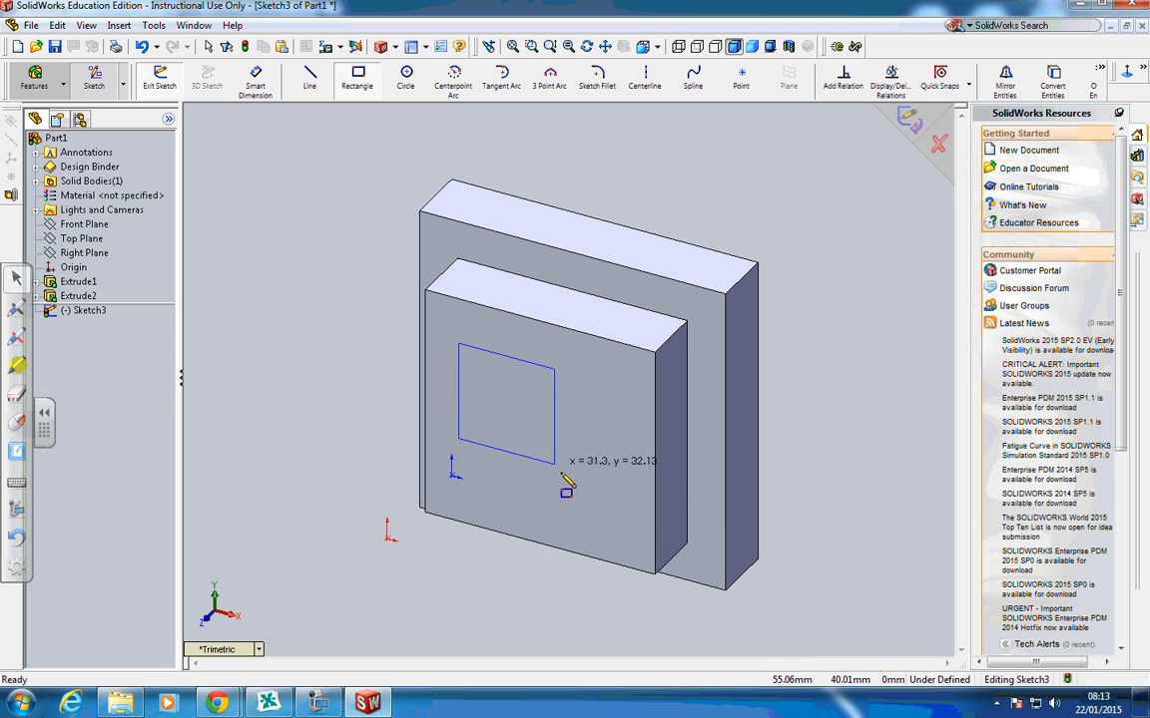
{"action": "left_click", "coordinate": [616, 528]}
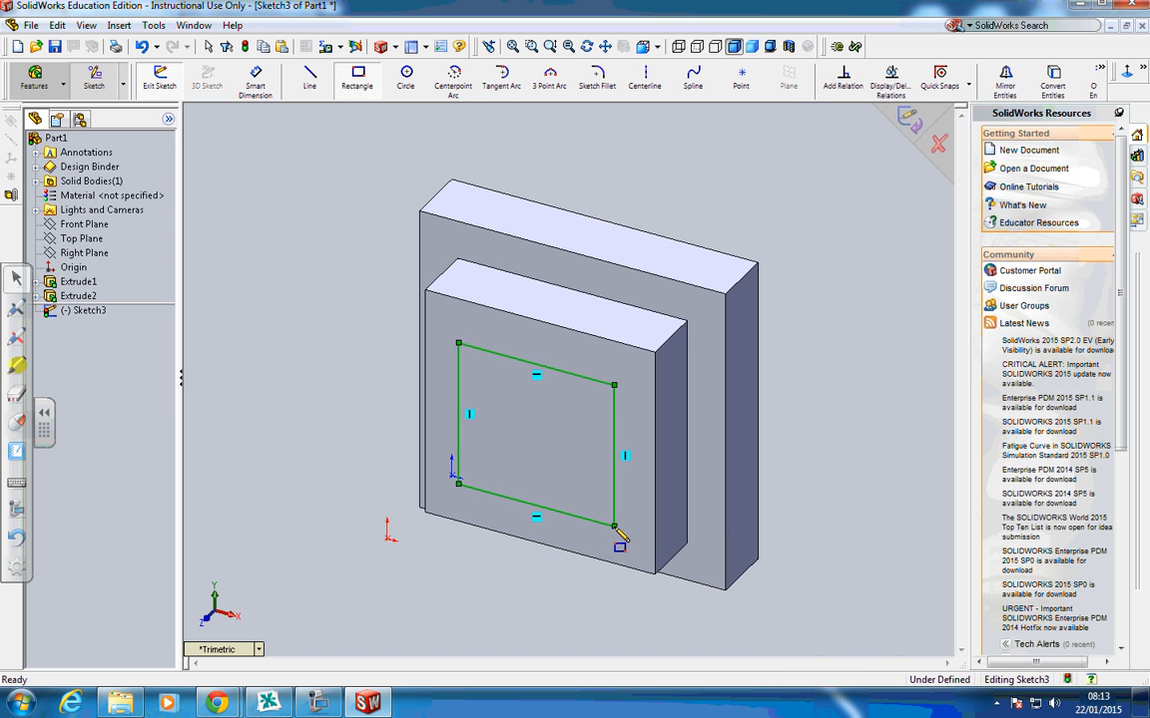
Dimension the rectangle's top and left lines to 50 mm each, making it a 50 mm square
{"action": "left_click", "coordinate": [261, 88]}
{"action": "left_click", "coordinate": [534, 364]}
{"action": "left_click", "coordinate": [527, 347]}
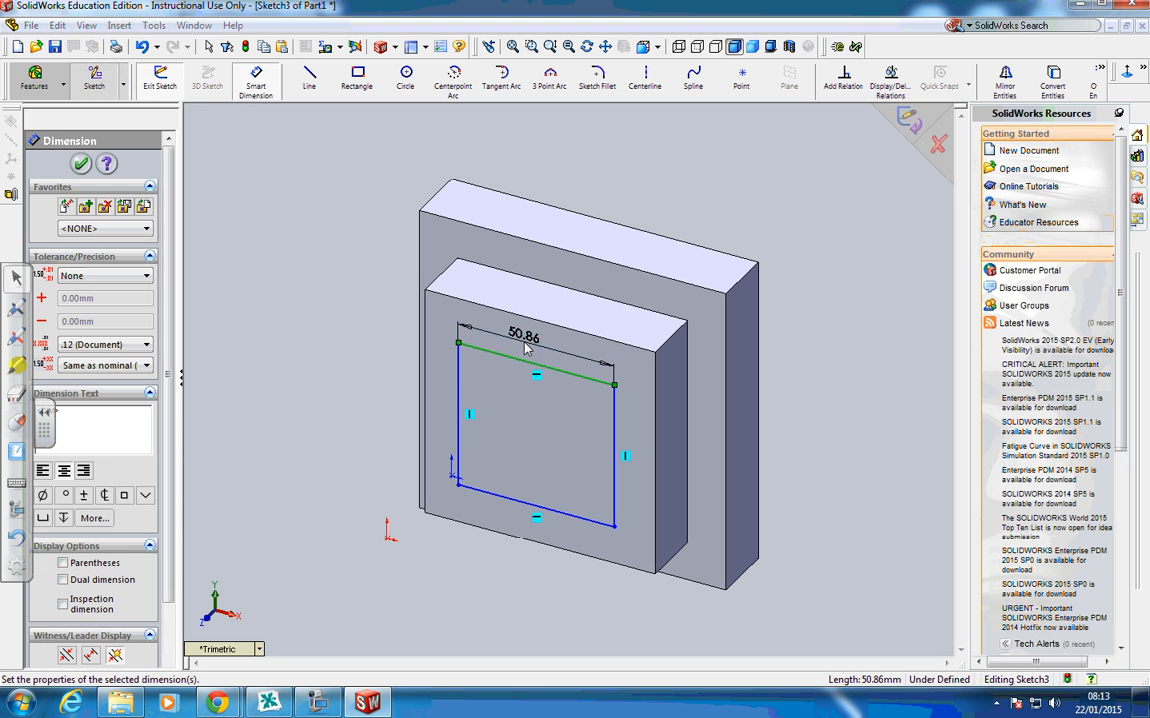
{"action": "type", "text": "50"}
{"action": "key", "text": "Return"}
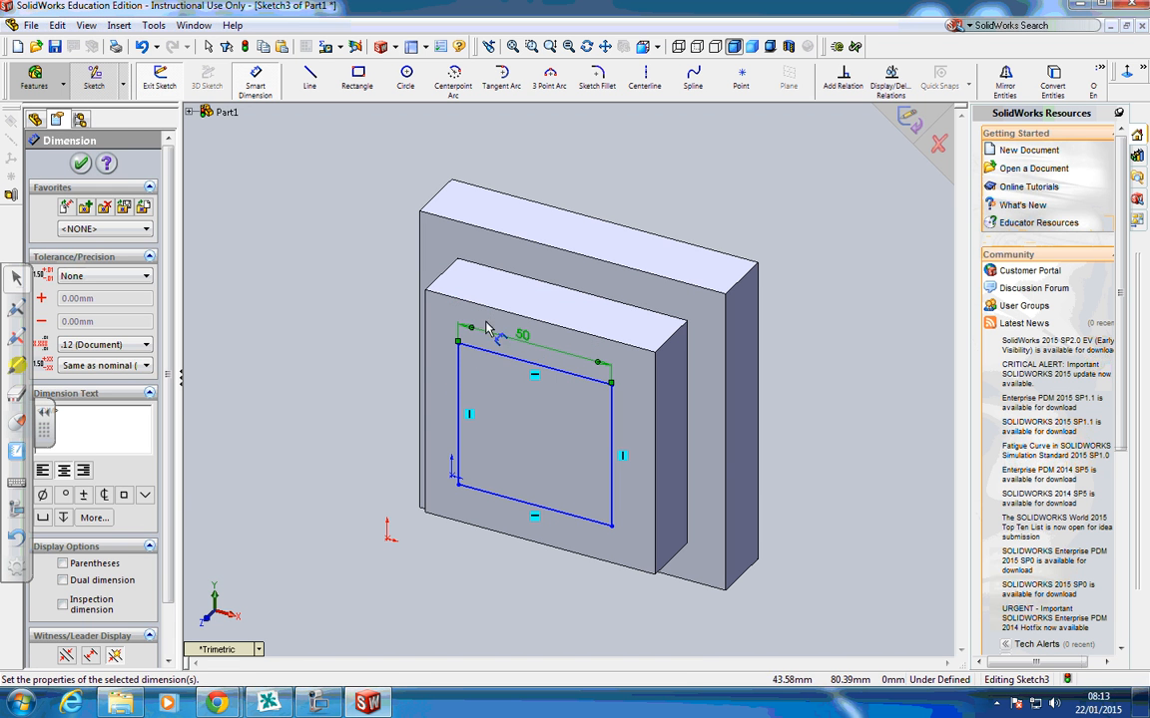
{"action": "left_click", "coordinate": [456, 377]}
{"action": "left_click", "coordinate": [448, 379]}
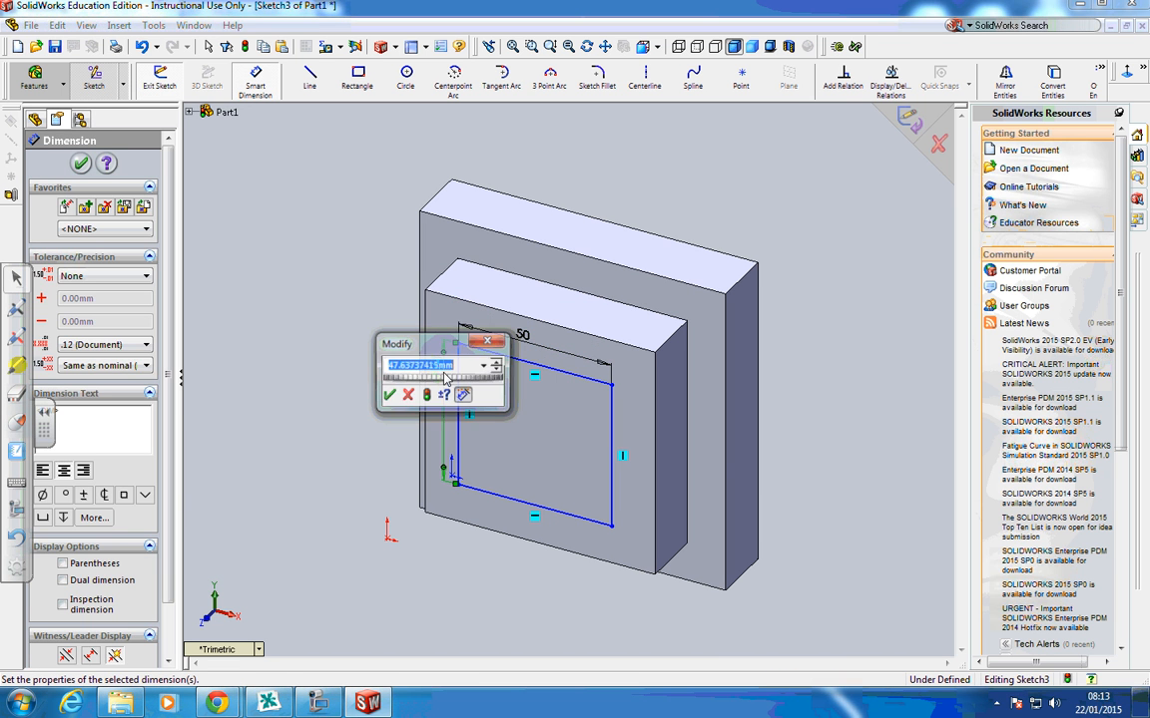
{"action": "type", "text": "6"}
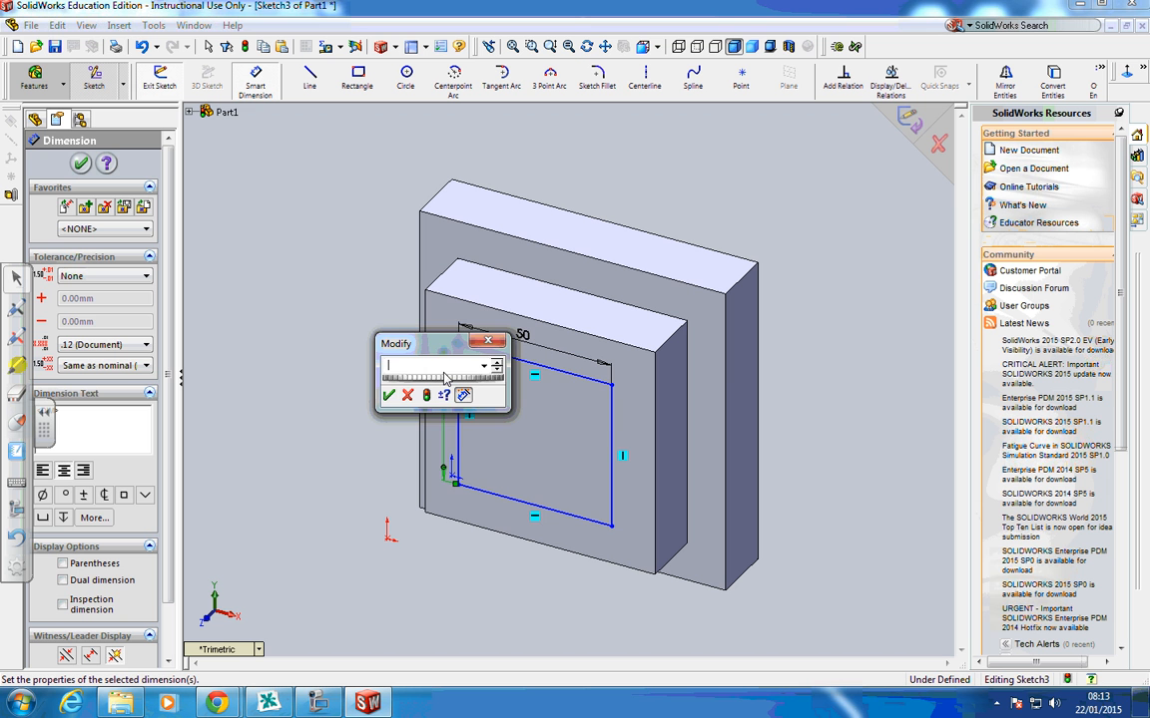
{"action": "key", "text": "Return"}
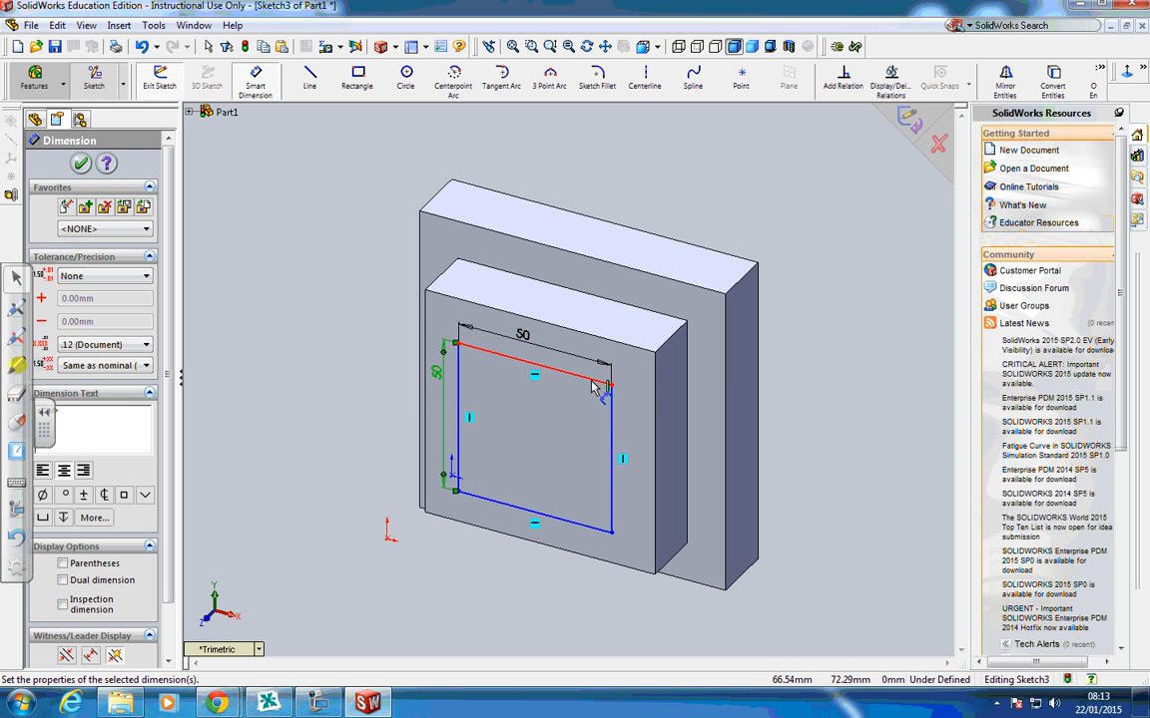
Set the distance between the 50 mm square's top line and the 75 mm block's top front edge to 12.5 mm
{"action": "left_click", "coordinate": [539, 363]}
{"action": "left_click", "coordinate": [600, 338]}
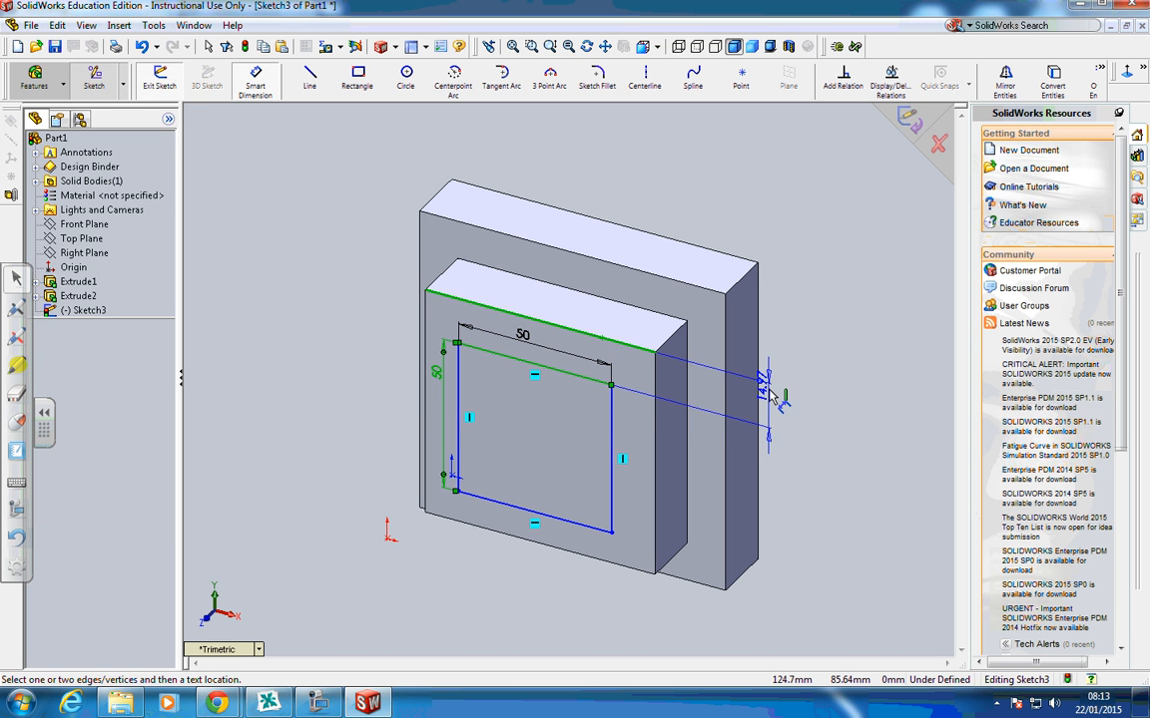
{"action": "left_click", "coordinate": [766, 384]}
{"action": "type", "text": "12.5"}
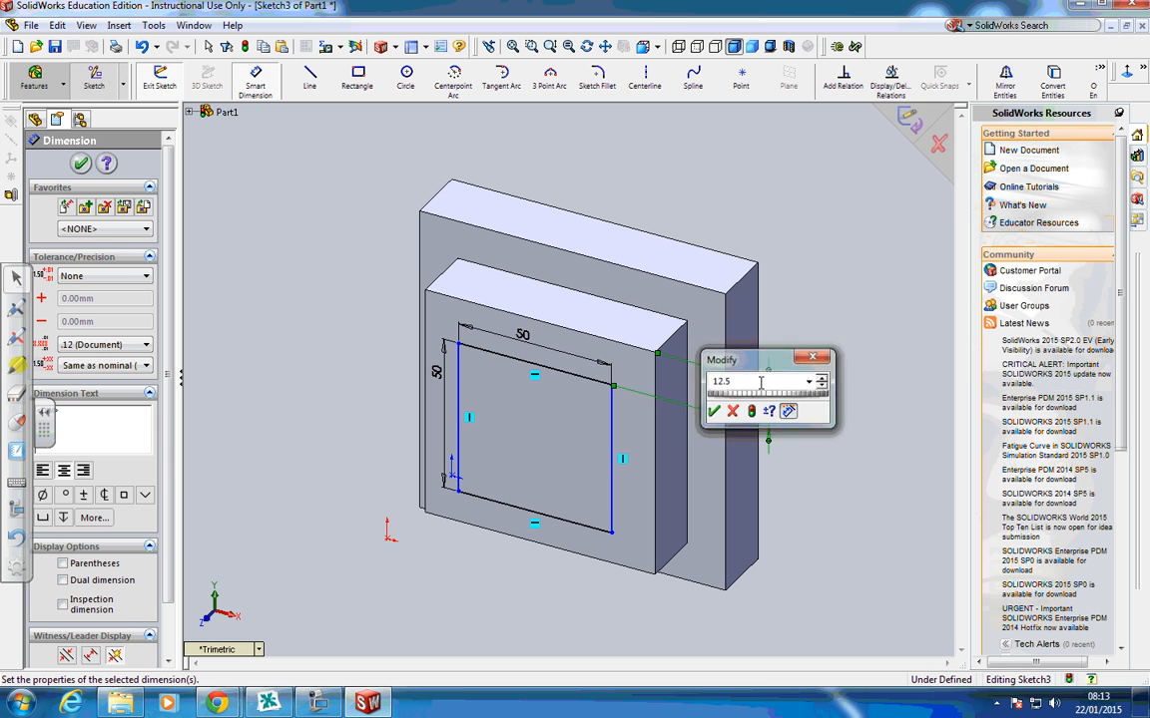
{"action": "key", "text": "Return"}
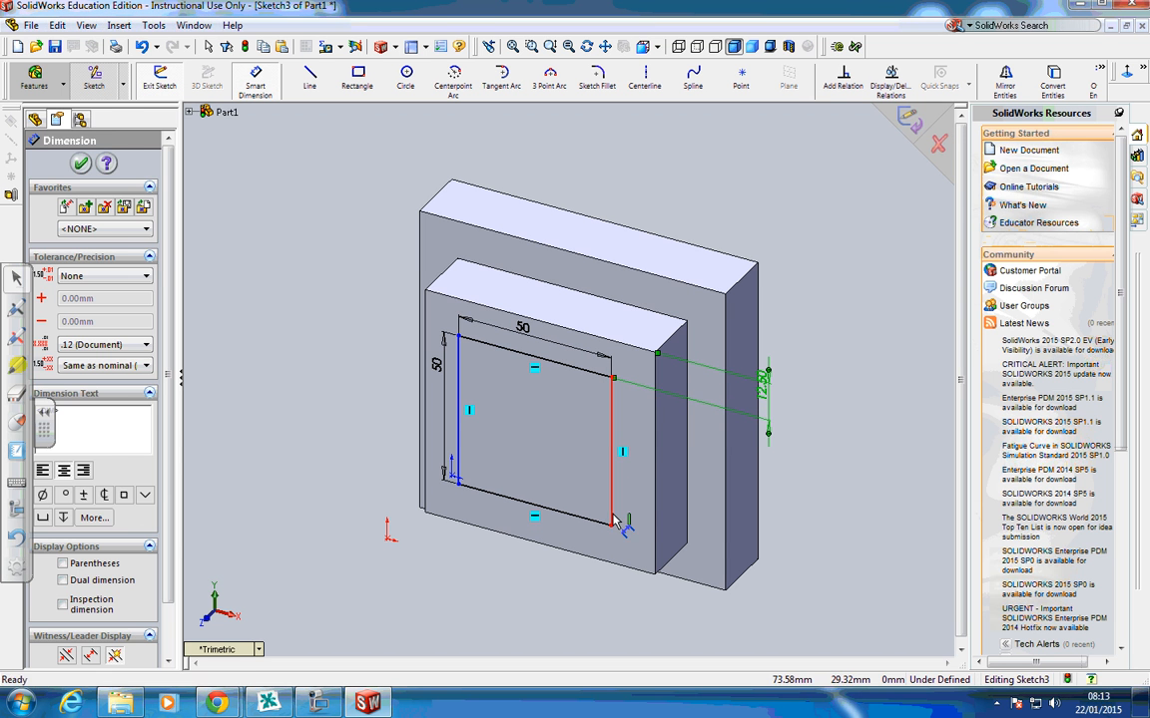
Set the distance between the 50 mm square's right line and the 75 mm block's right front edge to 12.5 mm
{"action": "left_click", "coordinate": [610, 479]}
{"action": "left_click", "coordinate": [654, 547]}
{"action": "left_click", "coordinate": [651, 591]}
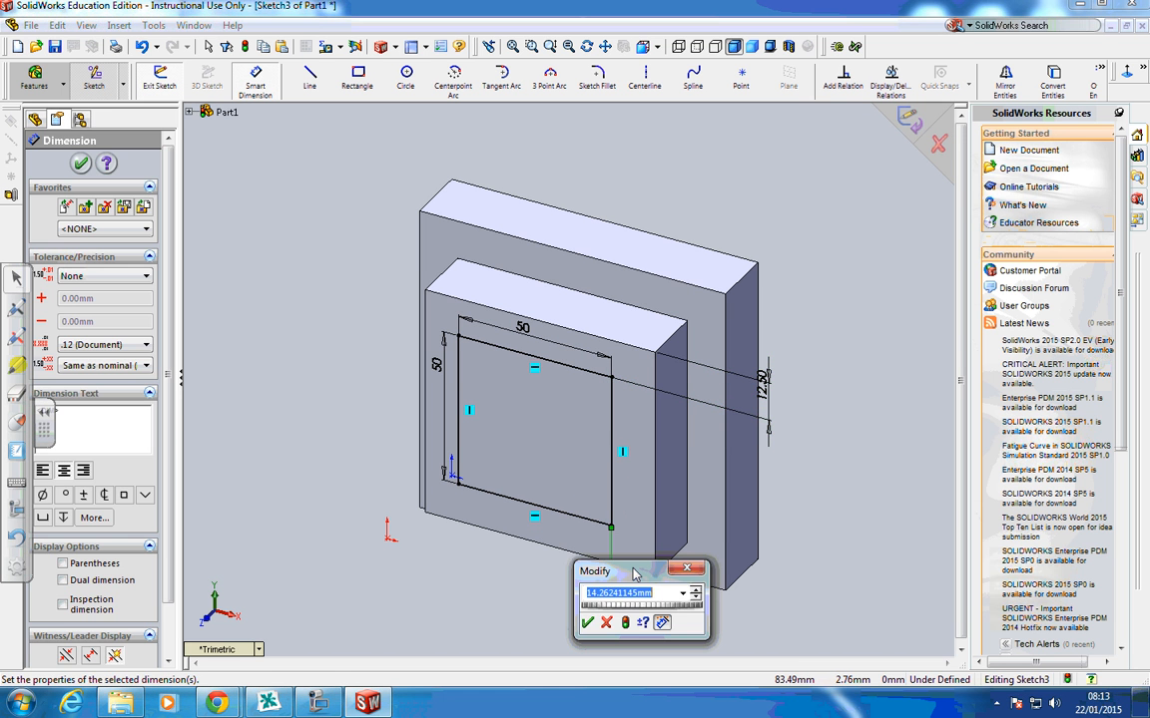
{"action": "type", "text": "12.5"}
{"action": "key", "text": "Return"}
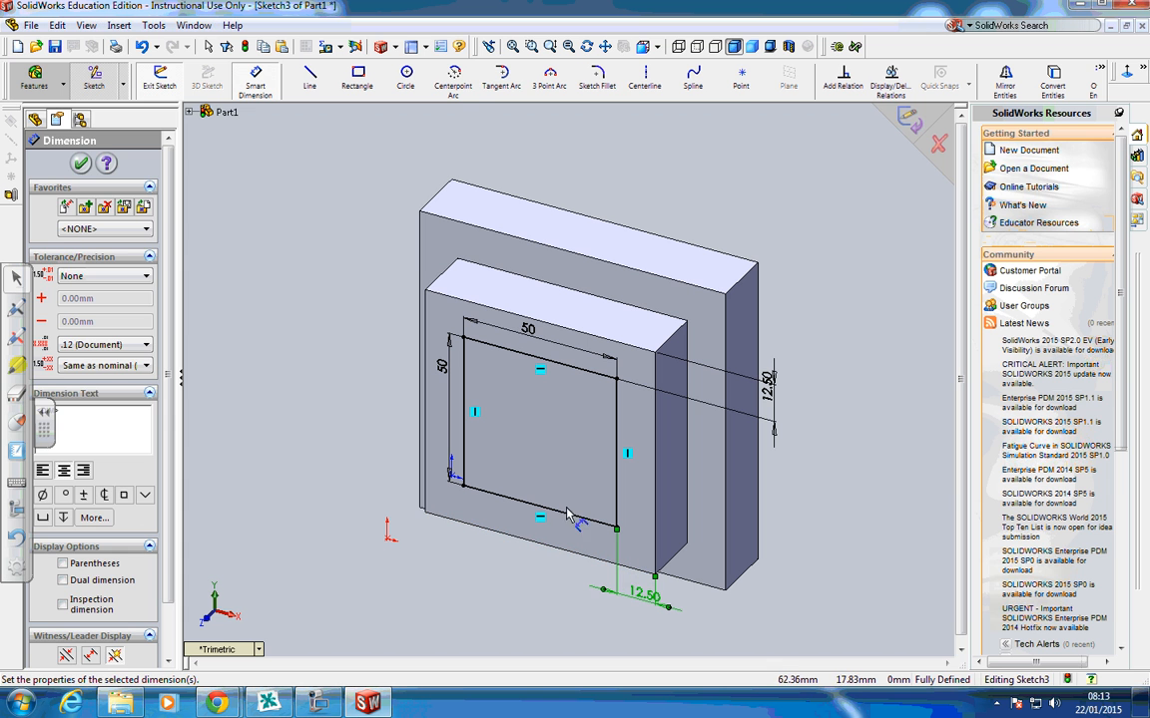
{"action": "left_click", "coordinate": [81, 164]}
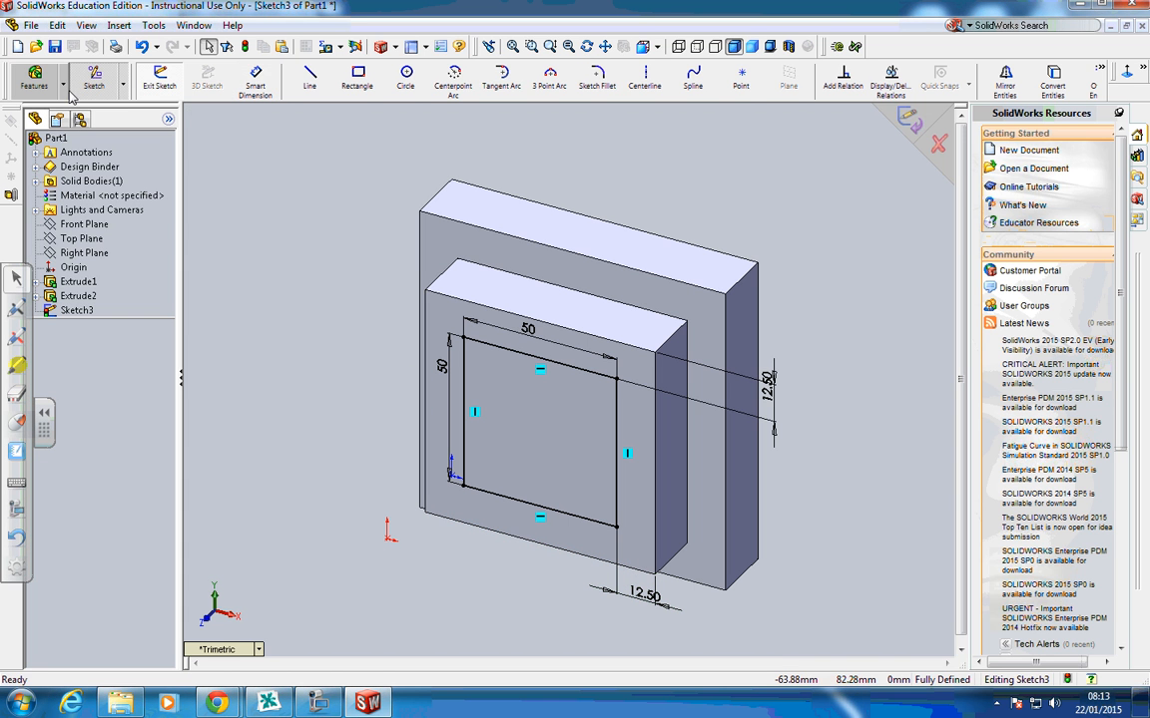
Extrude the 50 mm square 20 mm outward as a boss merged with the existing body
{"action": "left_click", "coordinate": [35, 78]}
{"action": "left_click", "coordinate": [159, 78]}
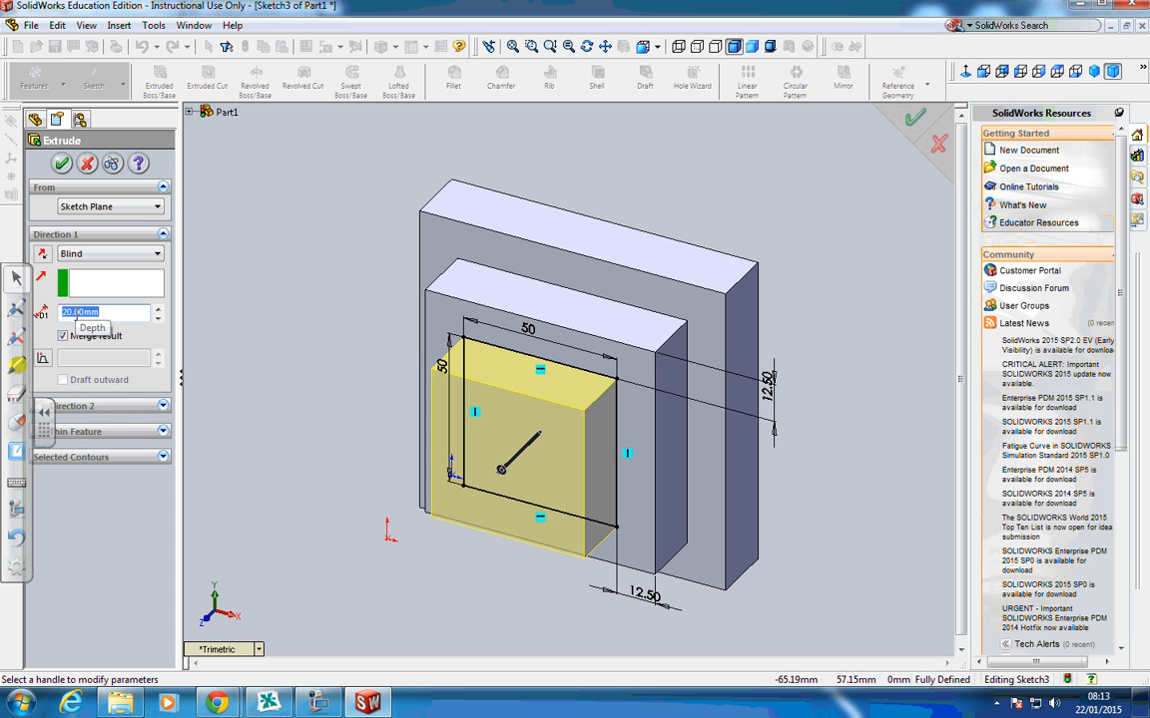
{"action": "left_click", "coordinate": [61, 163]}
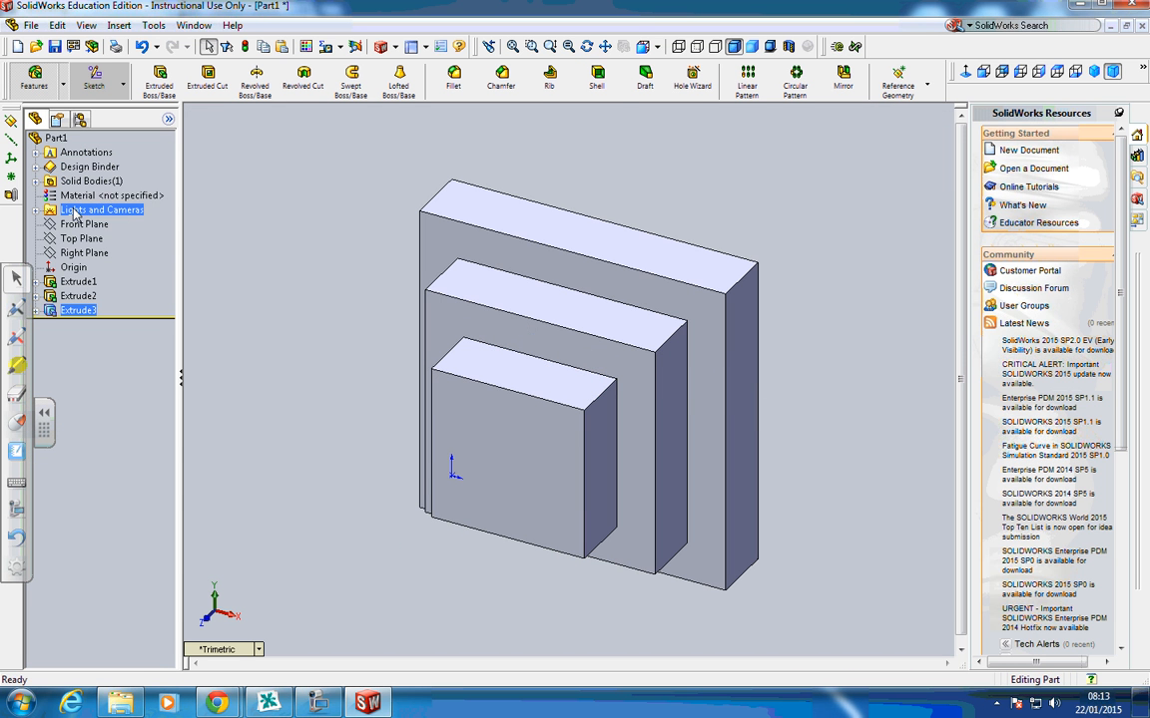
Sketch a rectangle about 20 mm wide and 22 mm high on the front face of the 50 mm block
{"action": "right_click", "coordinate": [487, 456]}
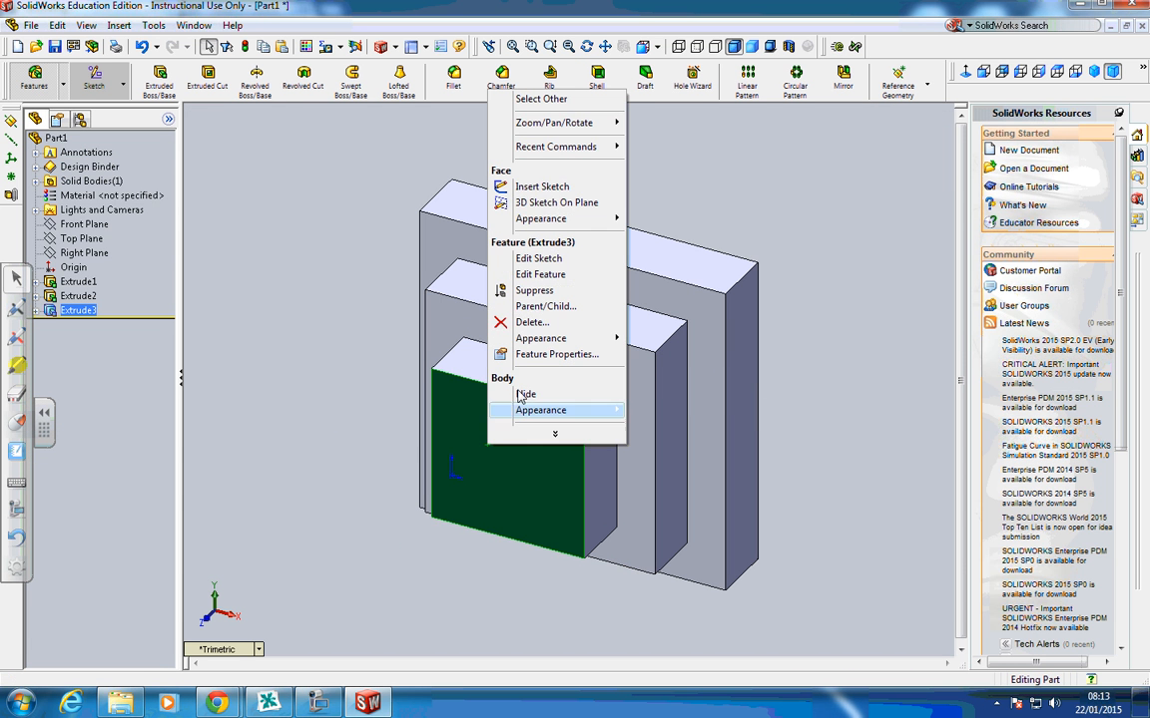
{"action": "left_click", "coordinate": [541, 186]}
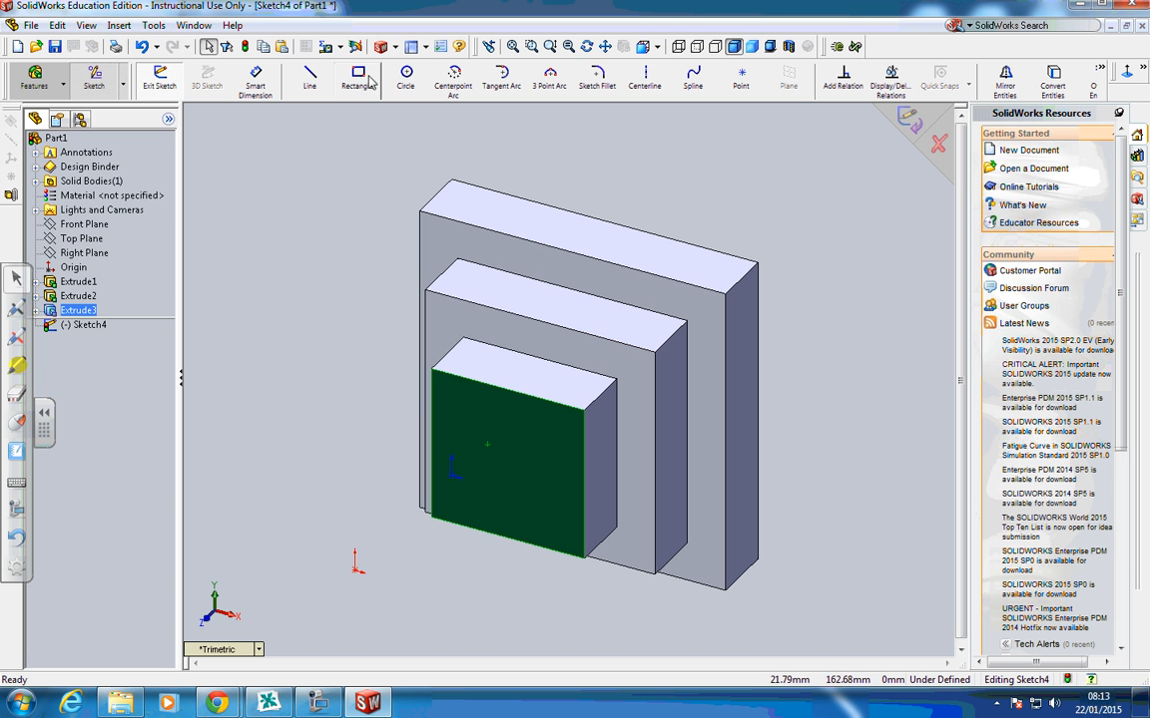
{"action": "left_click", "coordinate": [361, 78]}
{"action": "left_click", "coordinate": [472, 422]}
{"action": "left_click", "coordinate": [534, 504]}
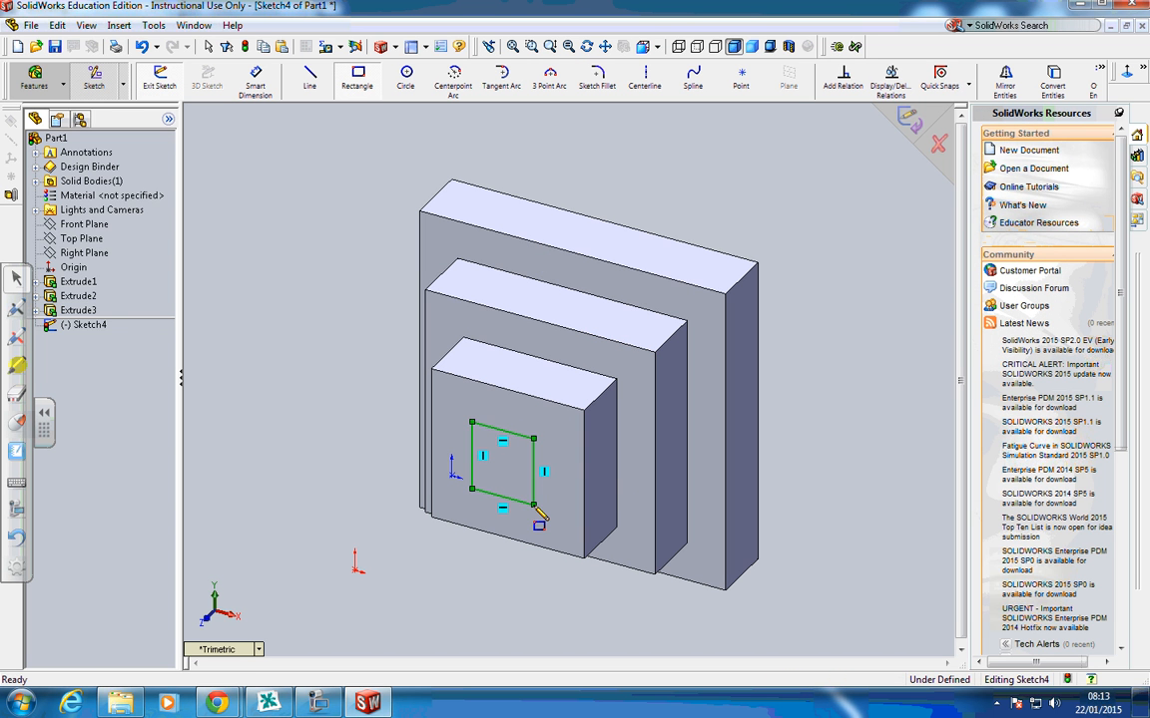
Dimension the small rectangle's top and left lines to 25 mm each, making it a 25 mm square
{"action": "left_click", "coordinate": [256, 80]}
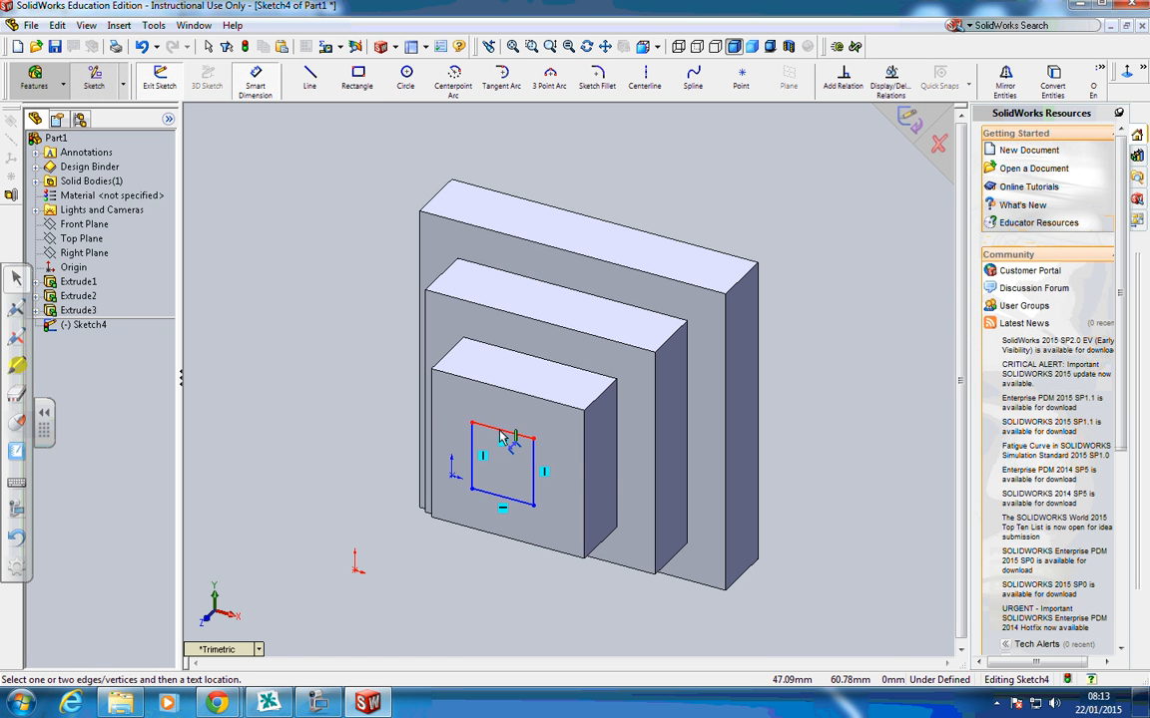
{"action": "left_click", "coordinate": [502, 436]}
{"action": "left_click", "coordinate": [502, 410]}
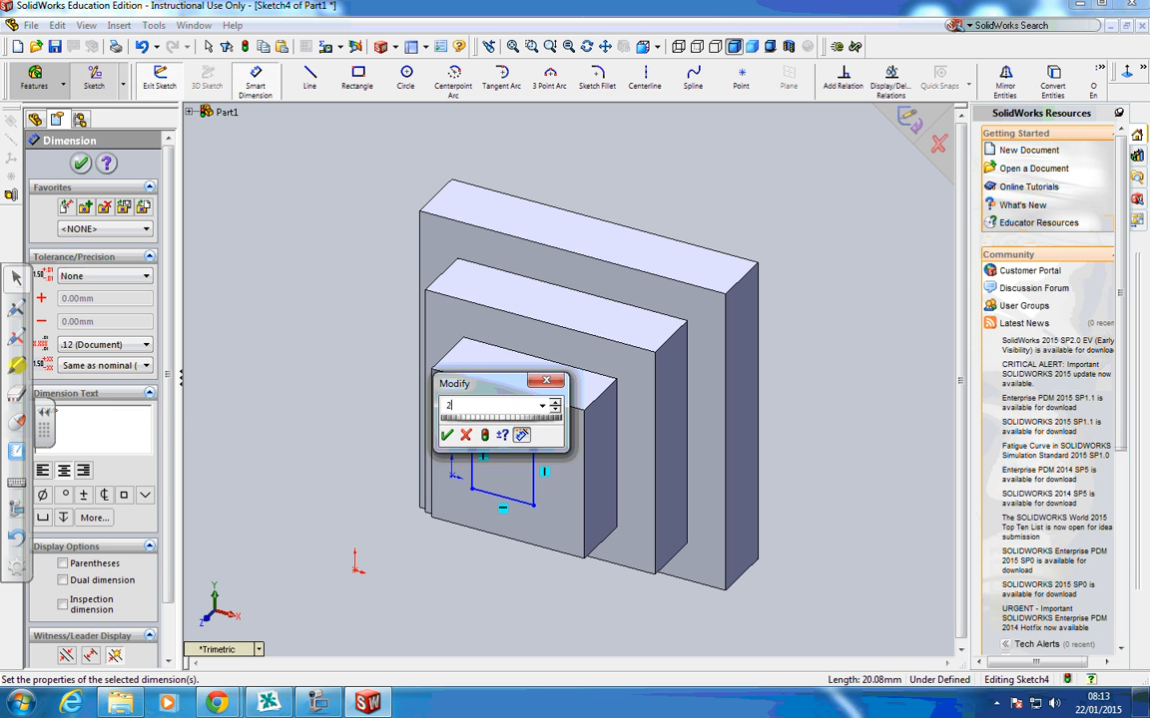
{"action": "type", "text": "5"}
{"action": "key", "text": "Return"}
{"action": "left_click", "coordinate": [473, 459]}
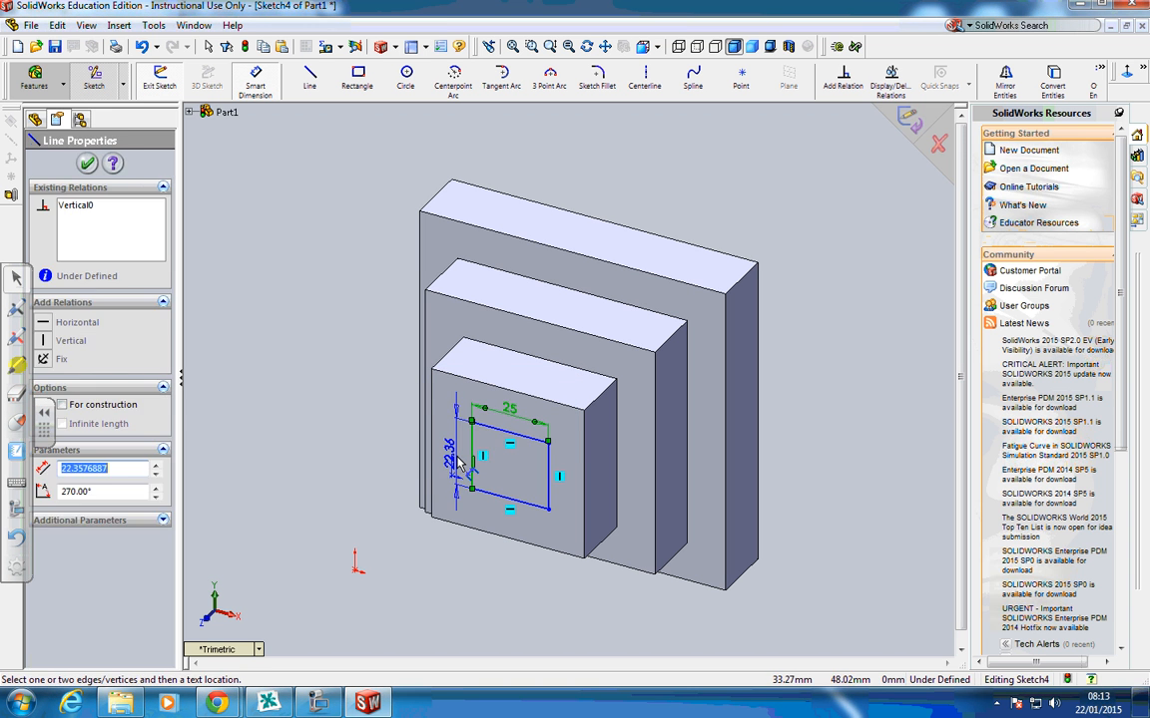
{"action": "left_click", "coordinate": [461, 464]}
{"action": "type", "text": "25"}
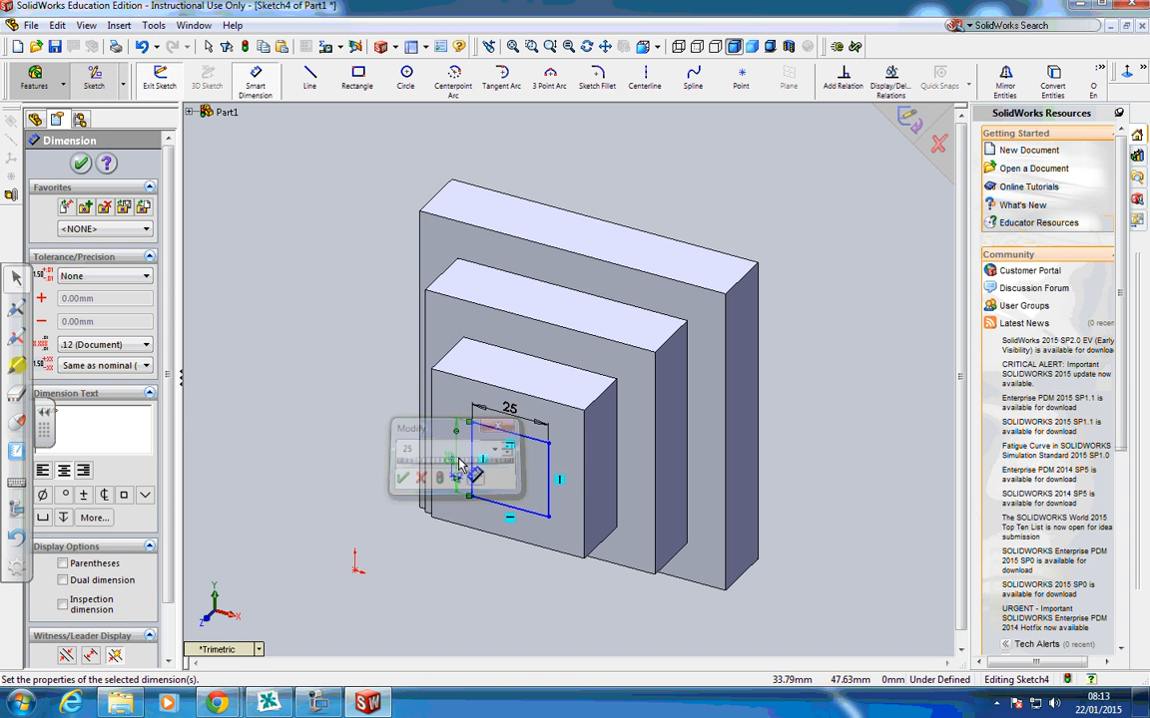
{"action": "key", "text": "Return"}
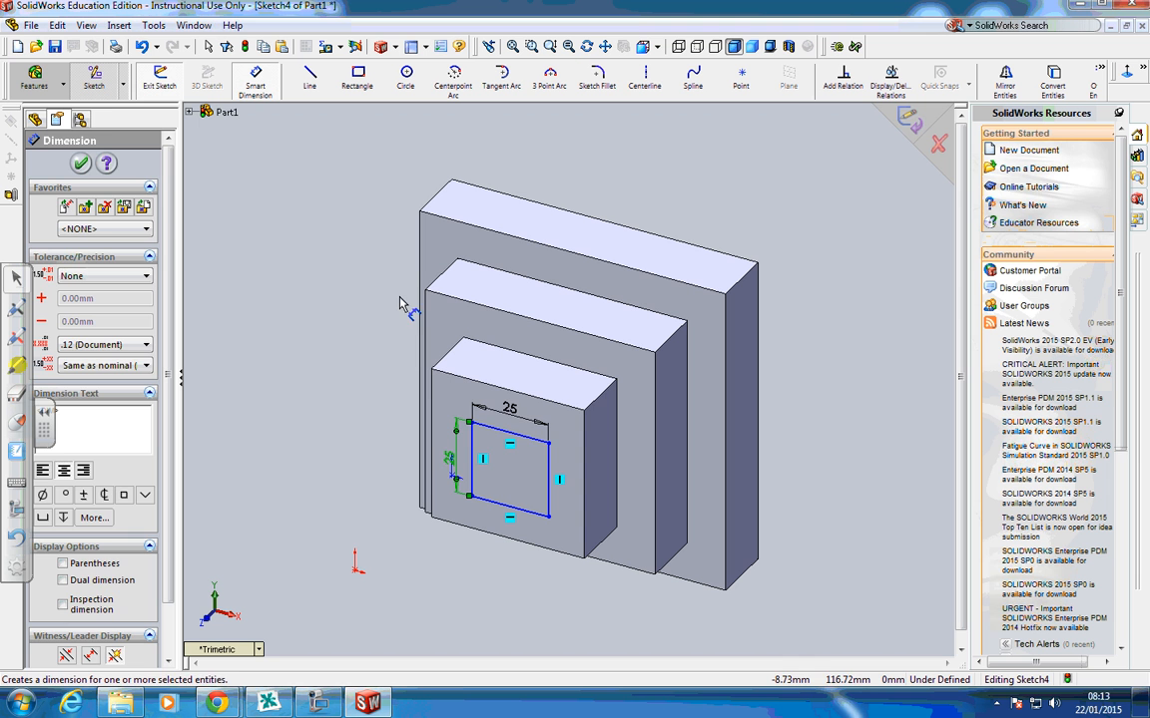
Set the distance between the 25 mm square's top line and the 50 mm block's top front edge to 12.5 mm
{"action": "left_click", "coordinate": [504, 430]}
{"action": "left_click", "coordinate": [540, 404]}
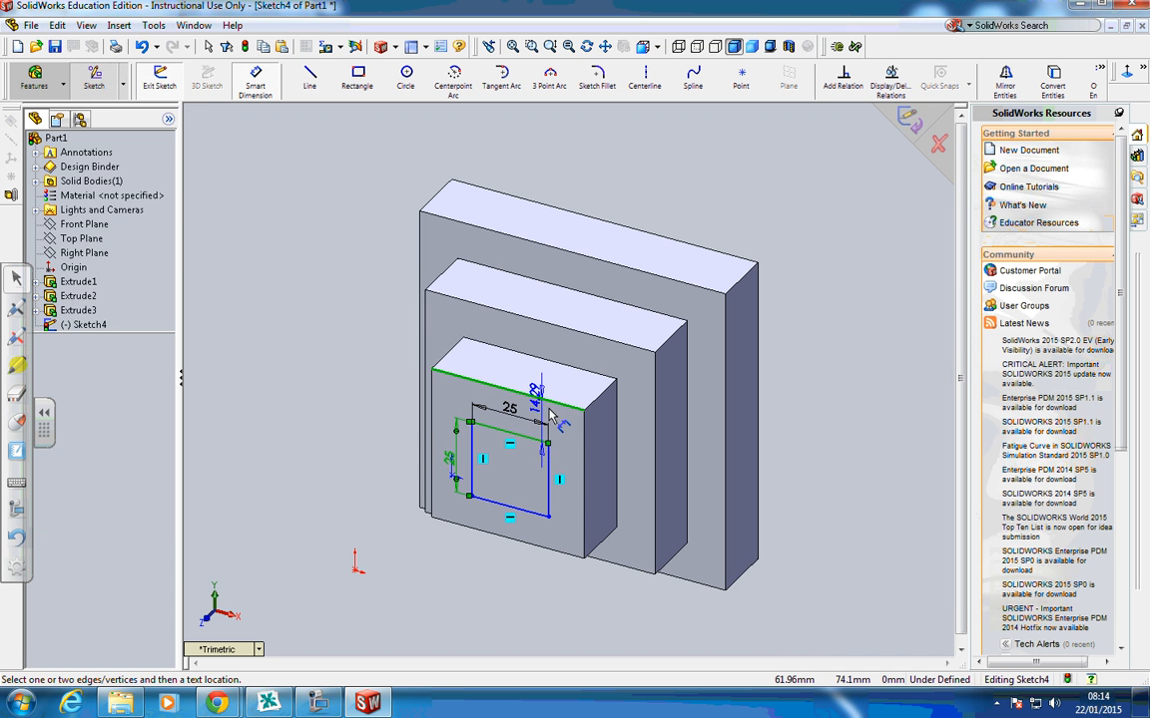
{"action": "left_click", "coordinate": [499, 390]}
{"action": "type", "text": "12"}
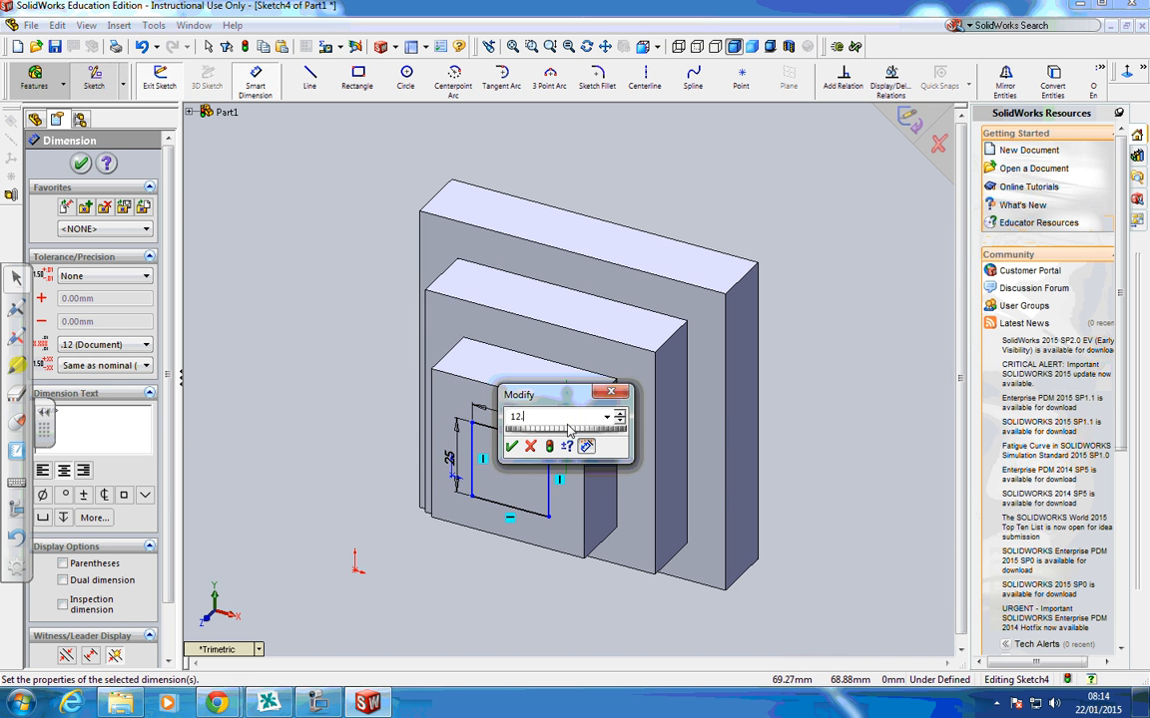
{"action": "type", "text": ".5"}
{"action": "key", "text": "Return"}
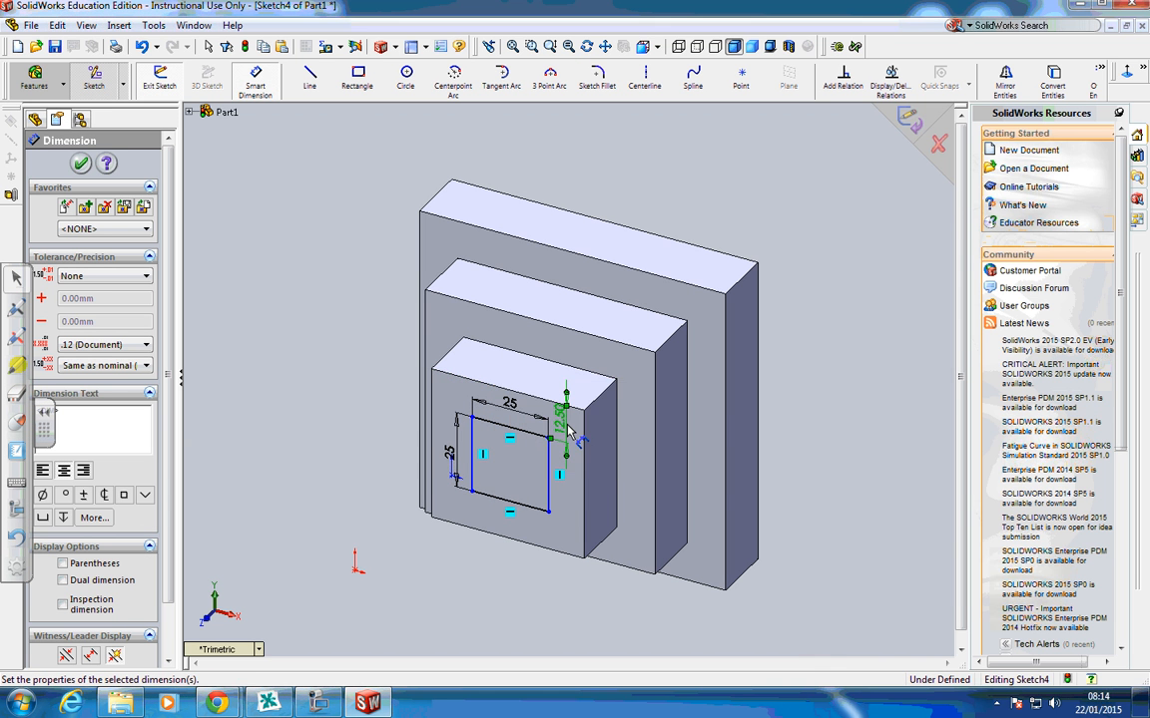
Set the distance between the 25 mm square's right line and the 50 mm block's right front edge to 12.5 mm
{"action": "left_click", "coordinate": [550, 492]}
{"action": "left_click", "coordinate": [584, 529]}
{"action": "left_click", "coordinate": [569, 542]}
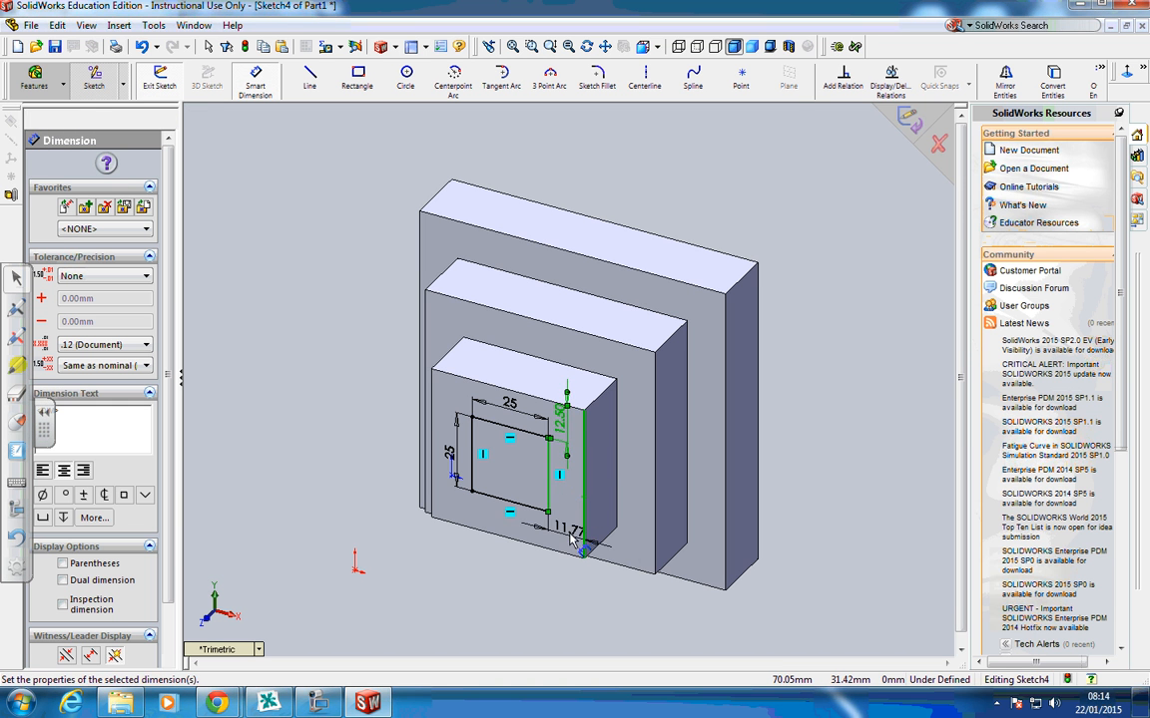
{"action": "type", "text": "12.5"}
{"action": "key", "text": "Return"}
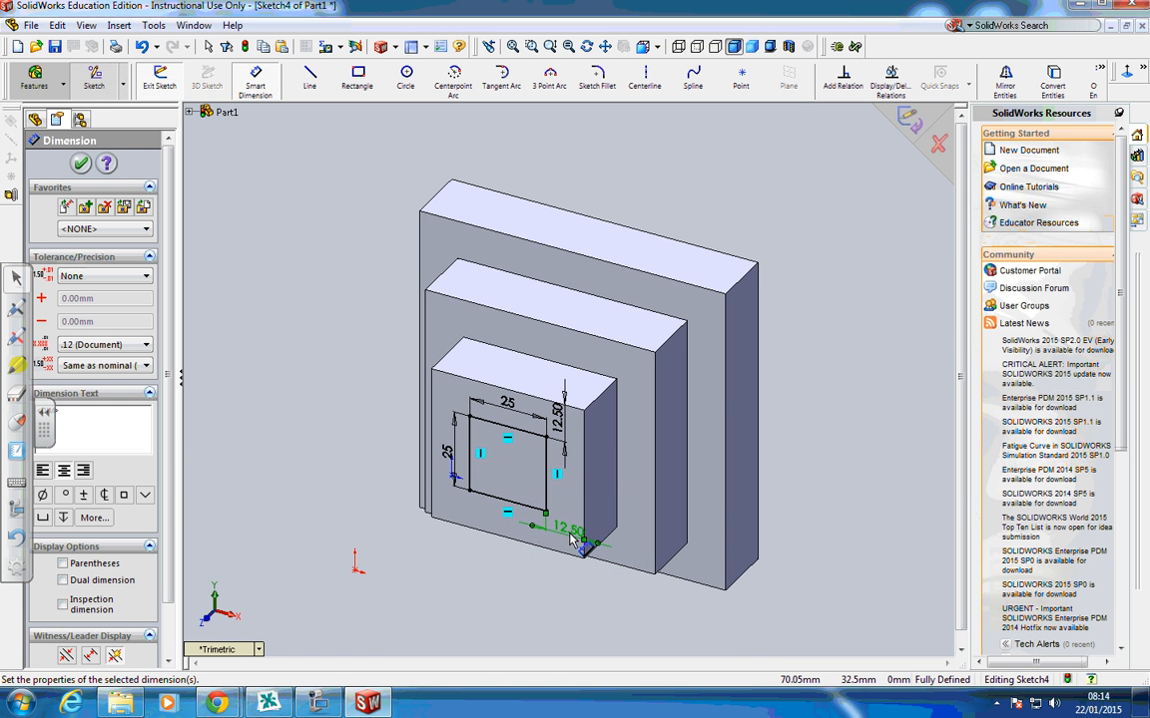
{"action": "left_click", "coordinate": [81, 163]}
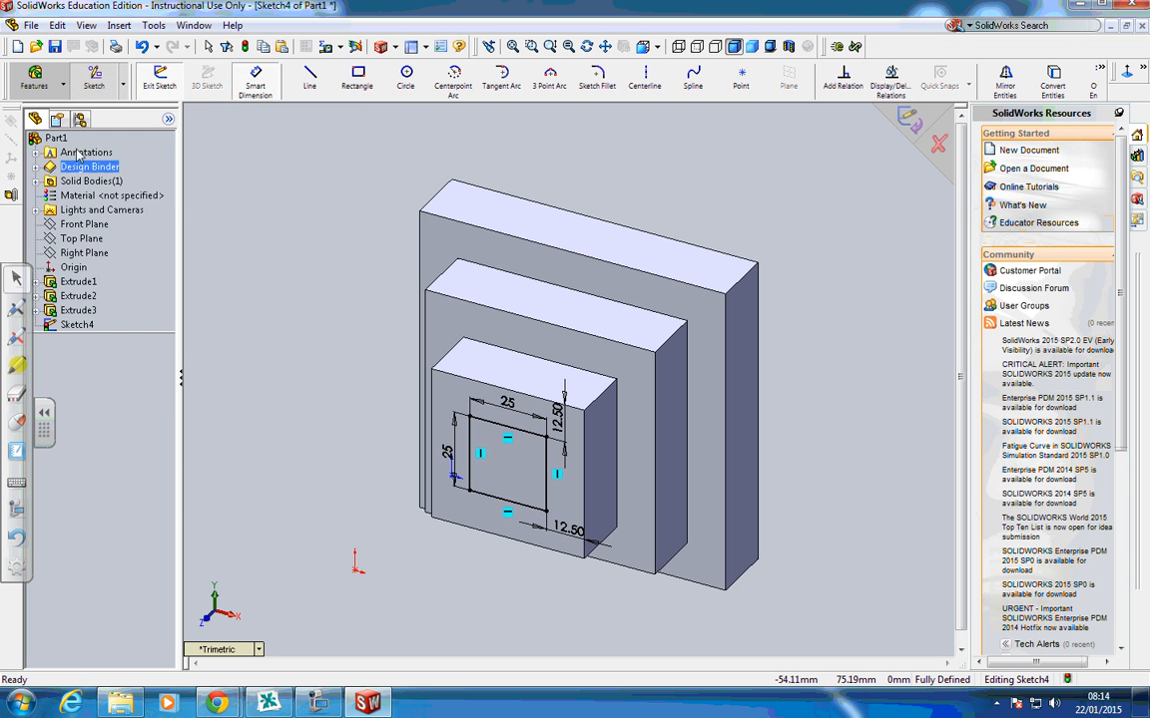
Extrude the 25 mm square 20 mm outward as a boss merged with the existing body
{"action": "left_click", "coordinate": [35, 78]}
{"action": "left_click", "coordinate": [159, 77]}
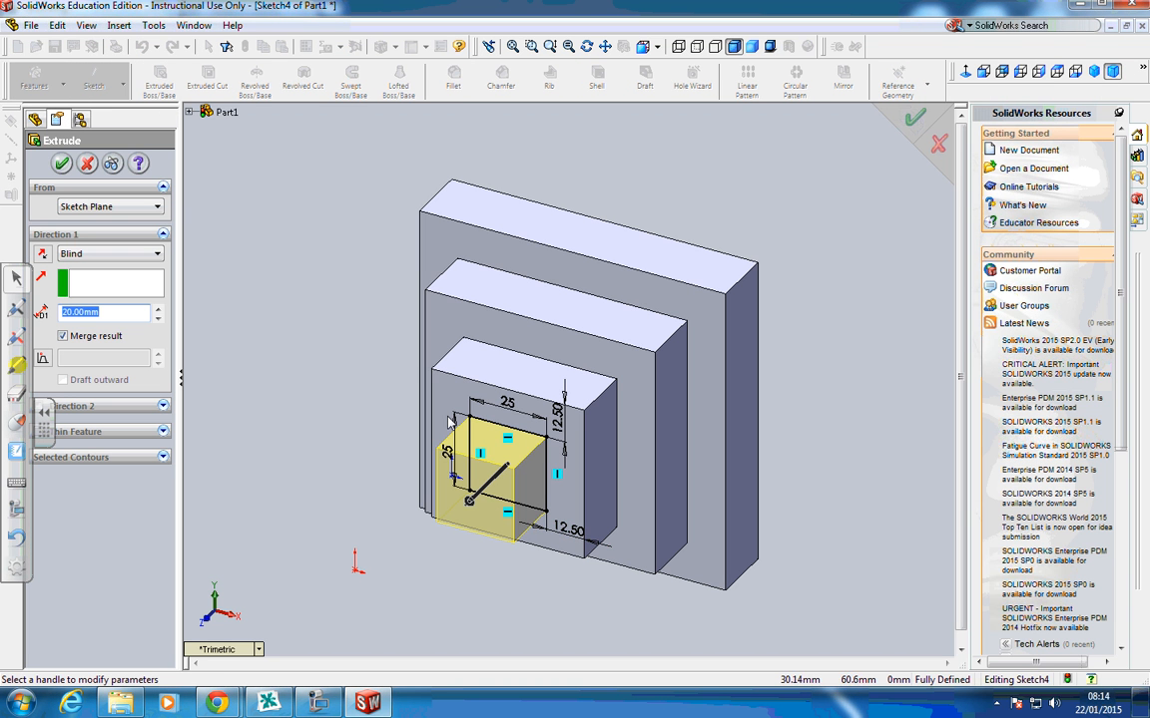
{"action": "left_click", "coordinate": [62, 165]}
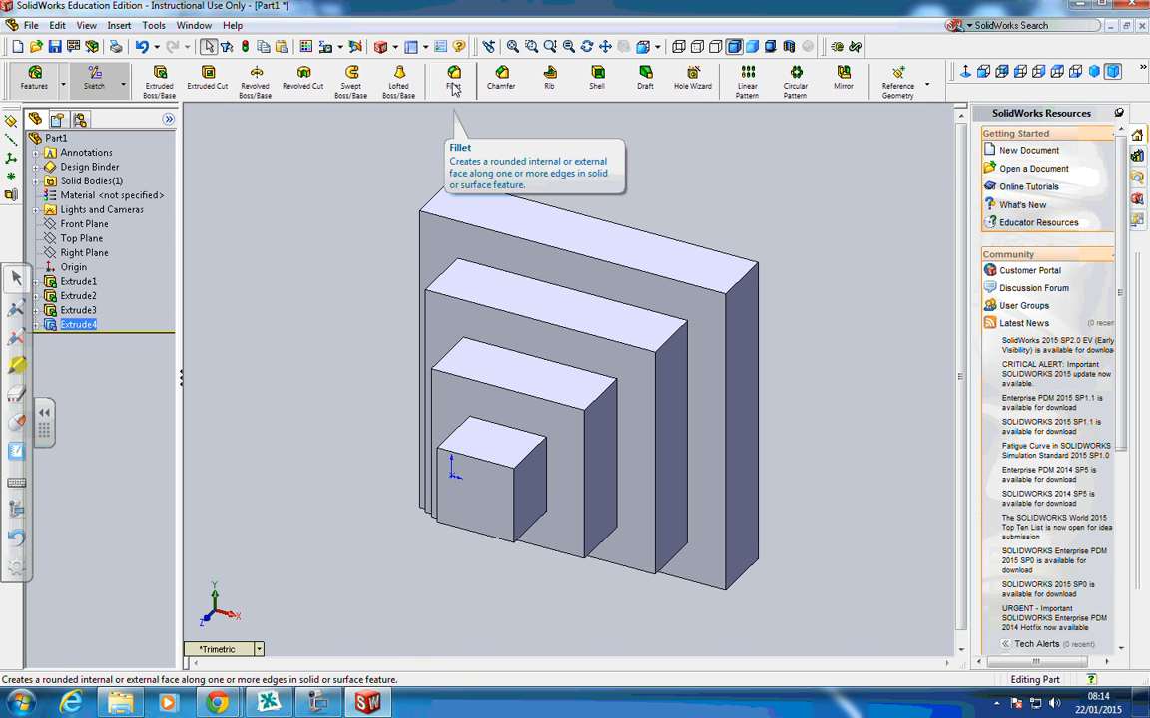
Apply a 2 mm constant-radius fillet to the front faces of all four stacked square blocks
{"action": "left_click", "coordinate": [453, 88]}
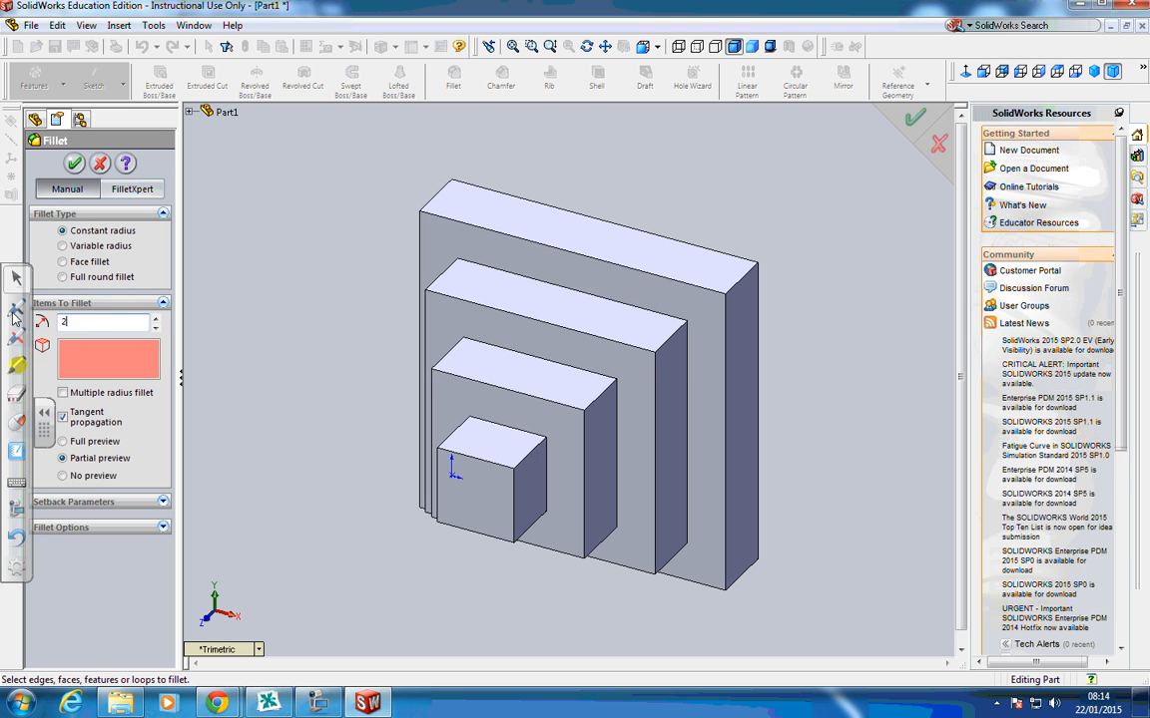
{"action": "type", "text": "2"}
{"action": "left_click", "coordinate": [74, 162]}
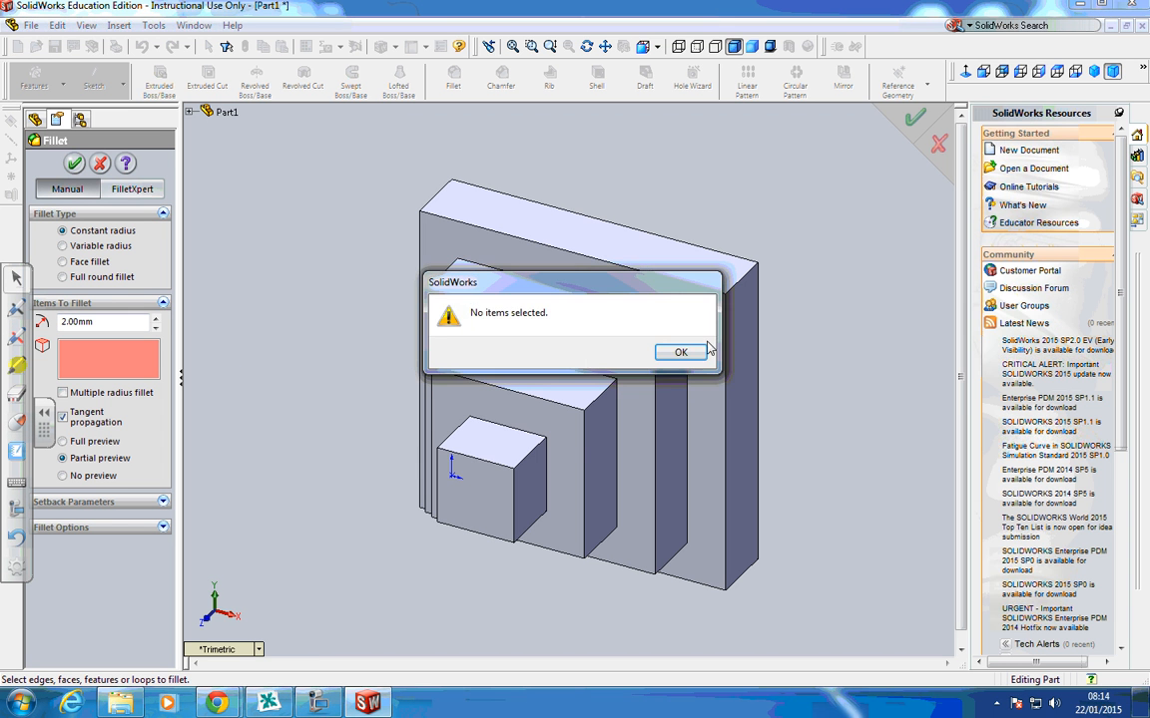
{"action": "left_click", "coordinate": [631, 317]}
{"action": "left_click", "coordinate": [487, 506]}
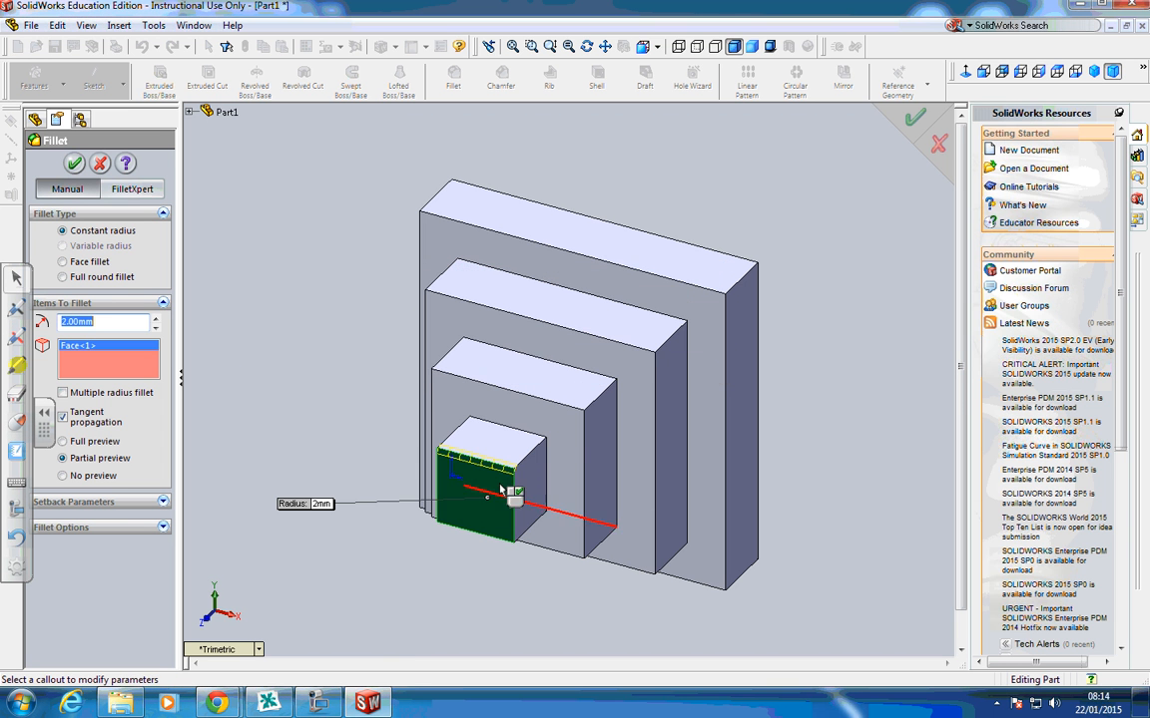
{"action": "left_click", "coordinate": [551, 436]}
{"action": "left_click", "coordinate": [581, 357]}
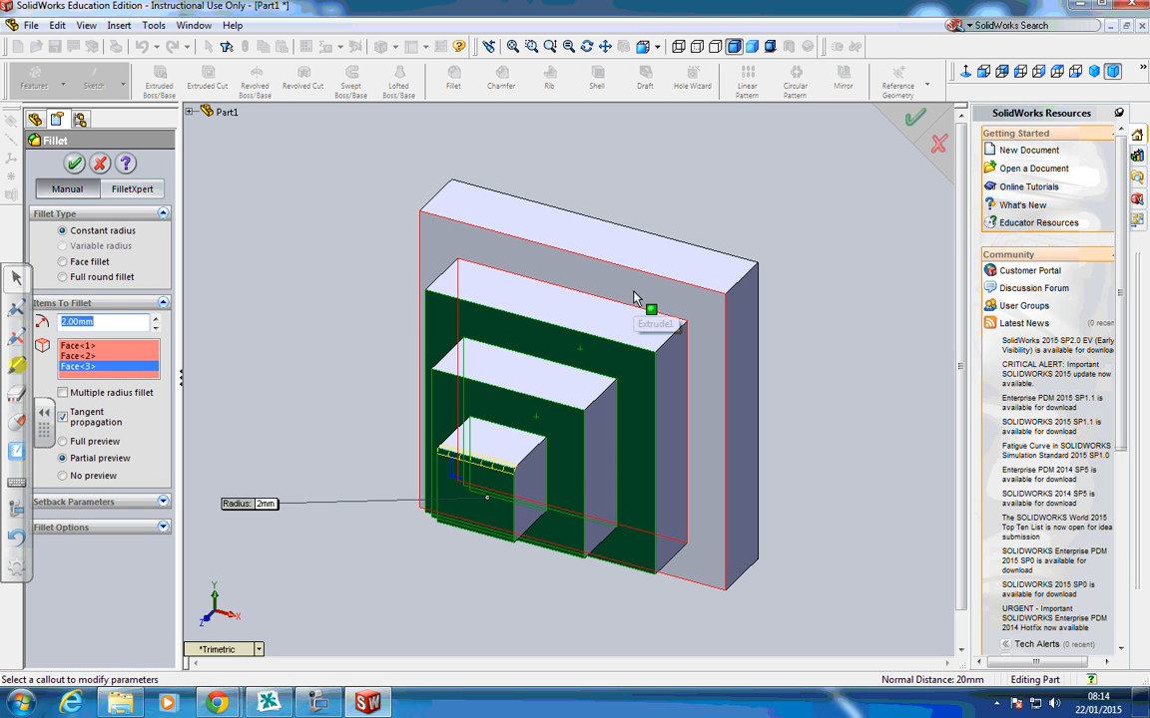
{"action": "left_click", "coordinate": [569, 274]}
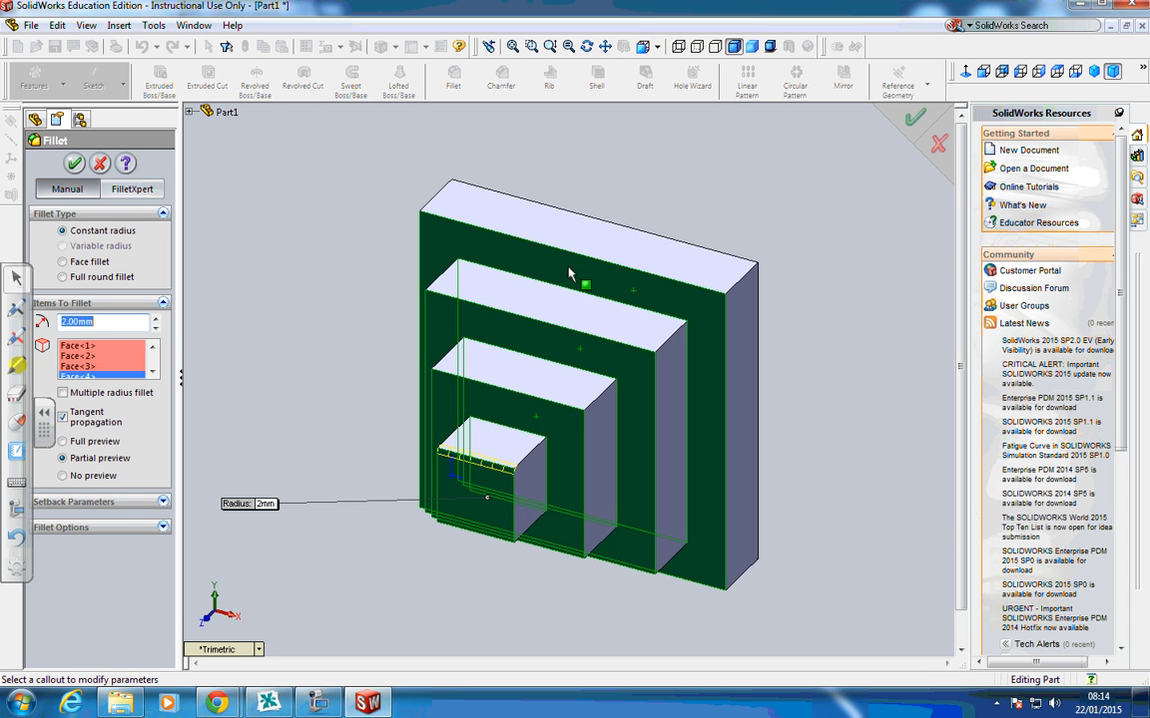
{"action": "left_click", "coordinate": [75, 164]}
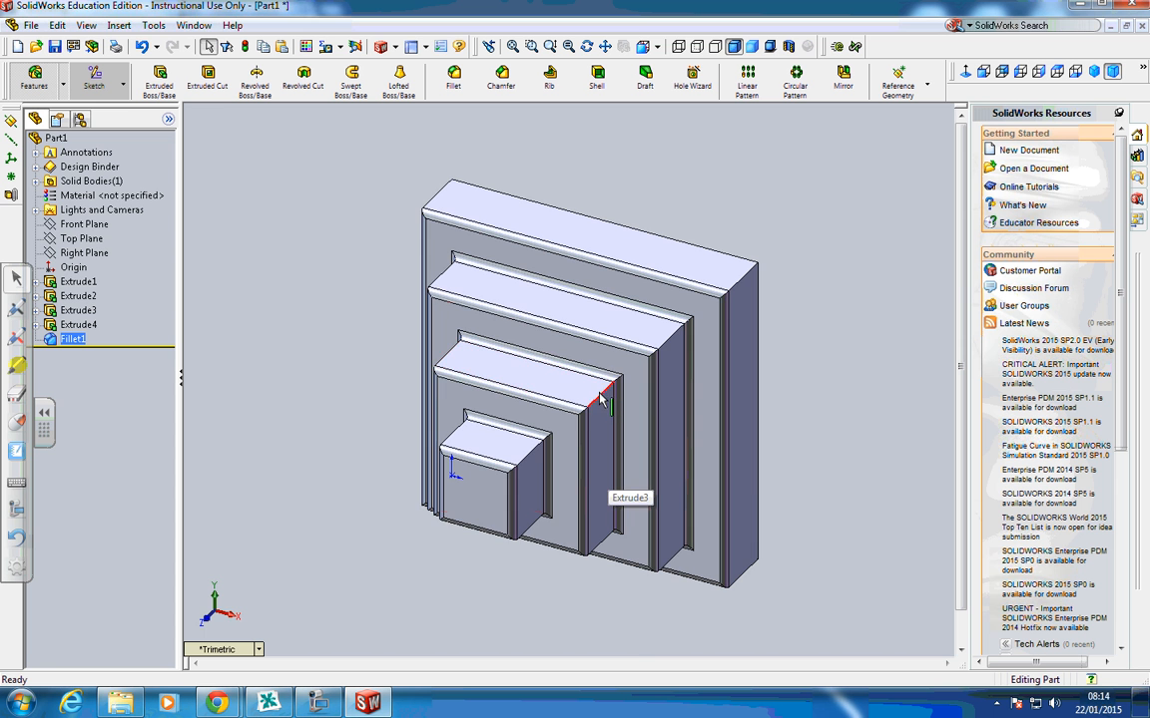
Start a 2 mm constant-radius fillet and add the four blocks' upright edges at the corner above the origin
{"action": "middle_click_drag", "start_coordinate": [574, 495], "coordinate": [618, 210]}
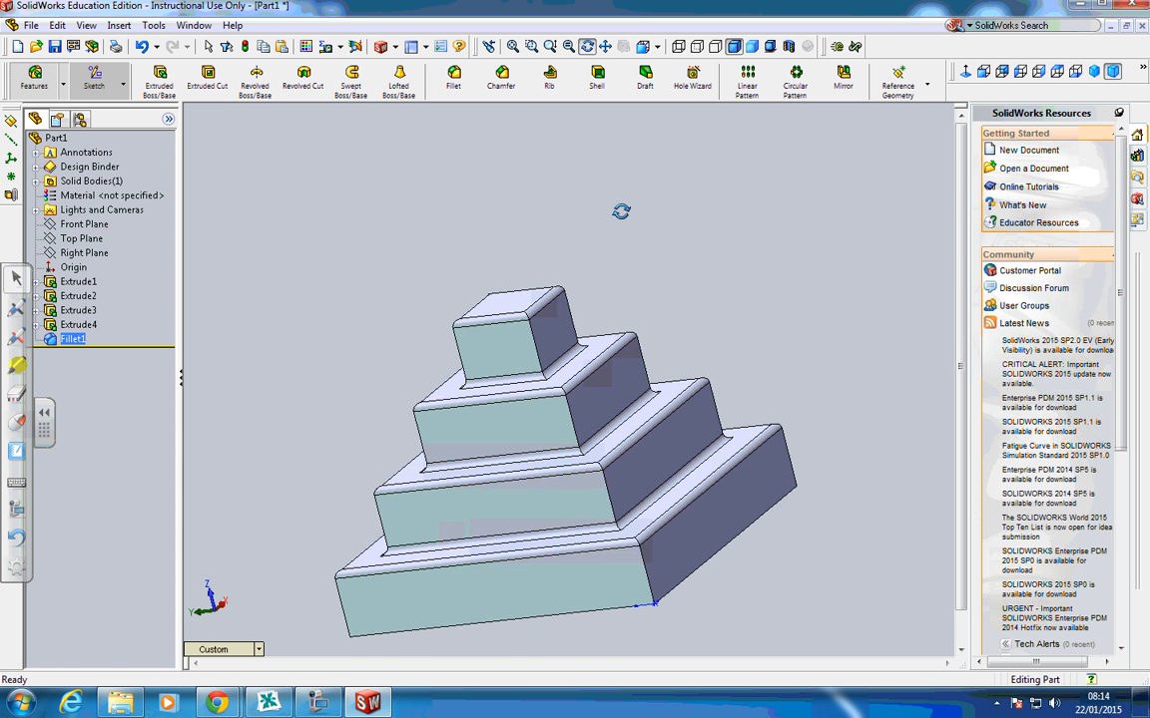
{"action": "middle_click_drag", "start_coordinate": [474, 486], "coordinate": [449, 467]}
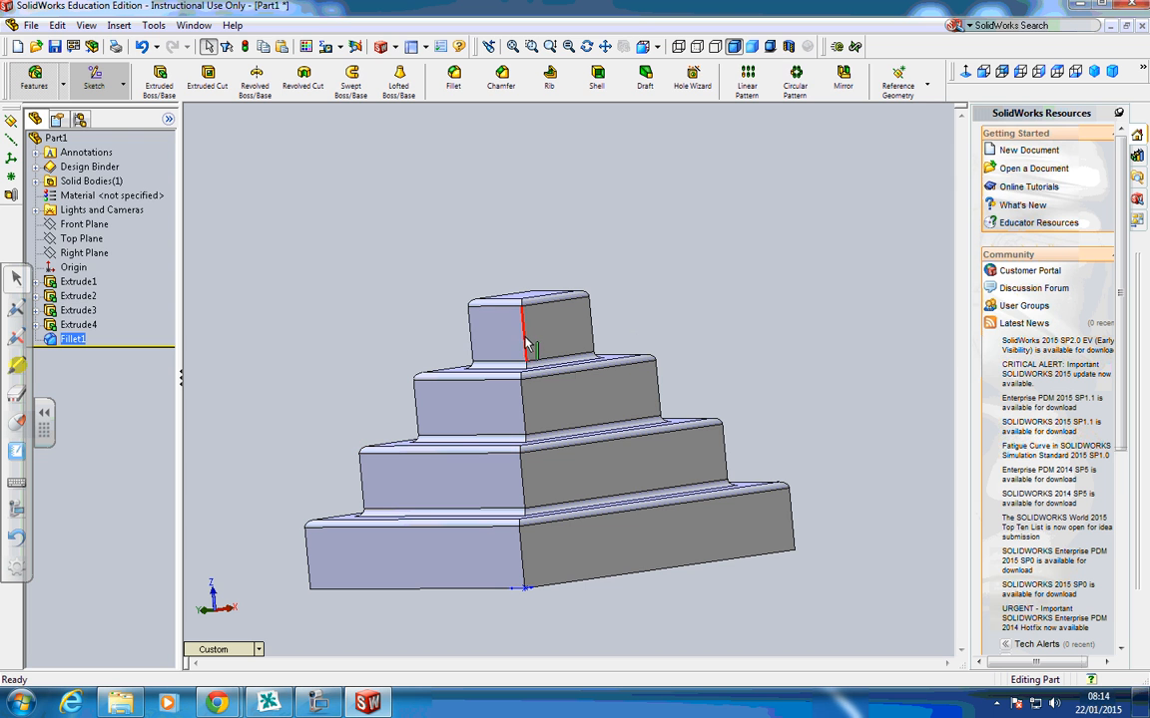
{"action": "left_click", "coordinate": [453, 78]}
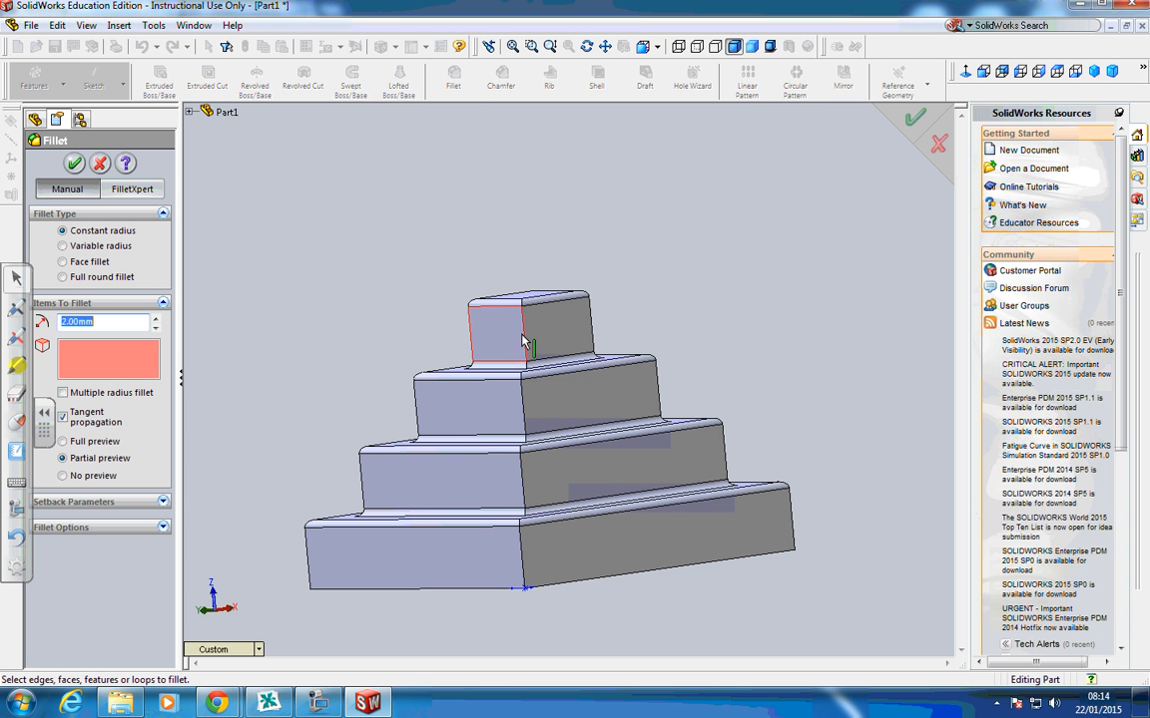
{"action": "left_click", "coordinate": [523, 339]}
{"action": "left_click", "coordinate": [523, 394]}
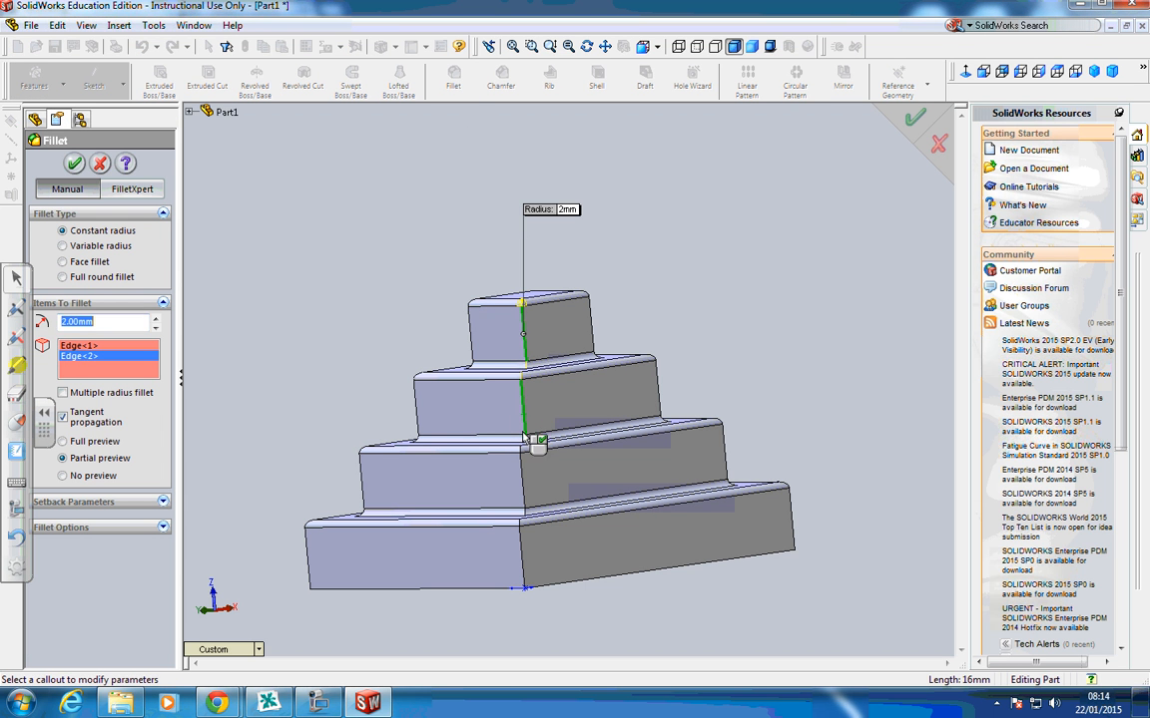
{"action": "left_click", "coordinate": [523, 487]}
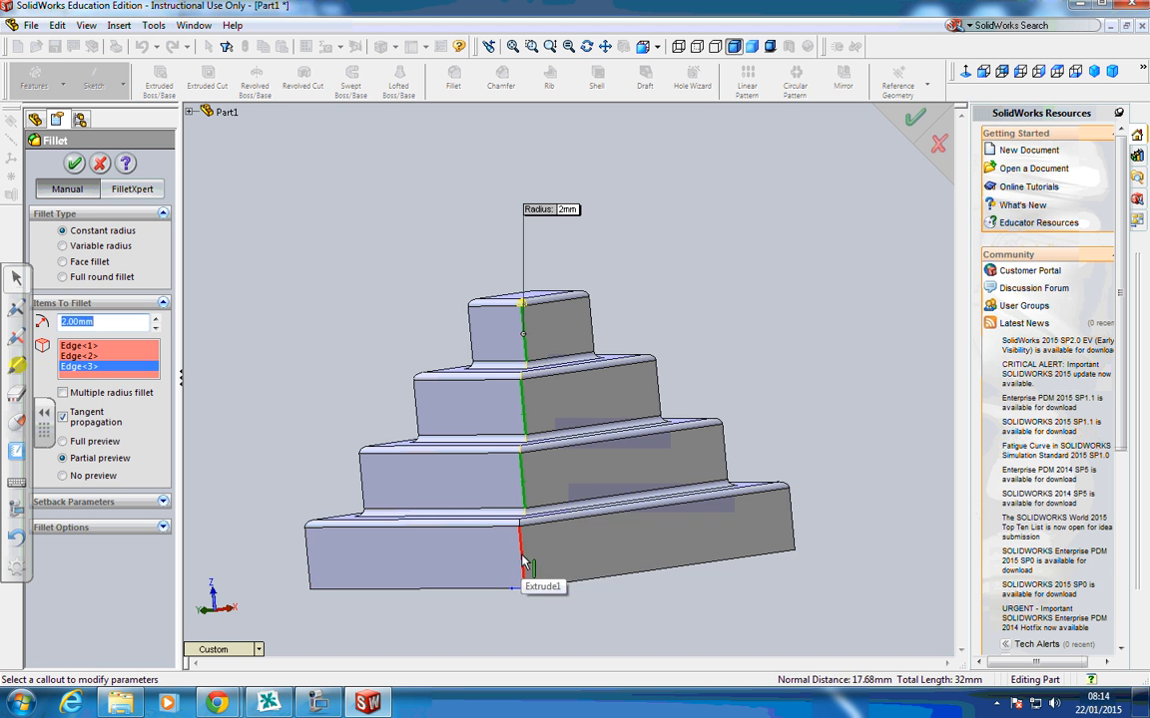
{"action": "left_click", "coordinate": [523, 561]}
Add the four blocks' upright edges at the next corner along the X direction from the origin to the 2 mm fillet
{"action": "middle_click_drag", "start_coordinate": [674, 537], "coordinate": [514, 497]}
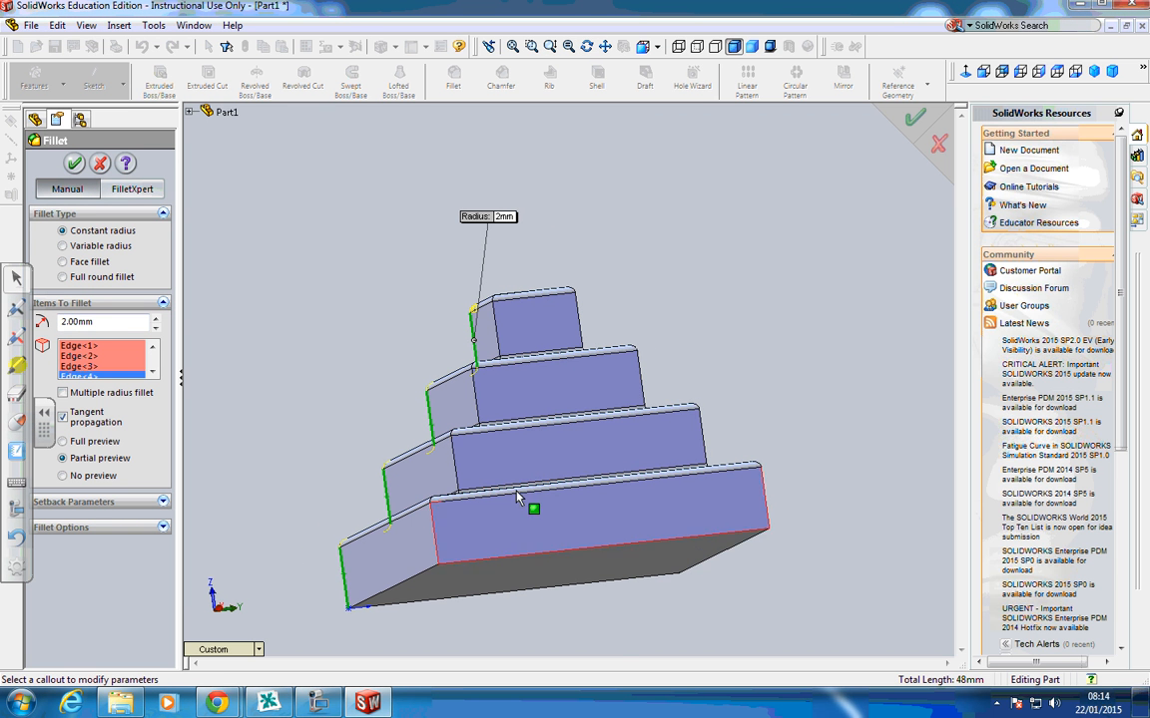
{"action": "left_click", "coordinate": [493, 332]}
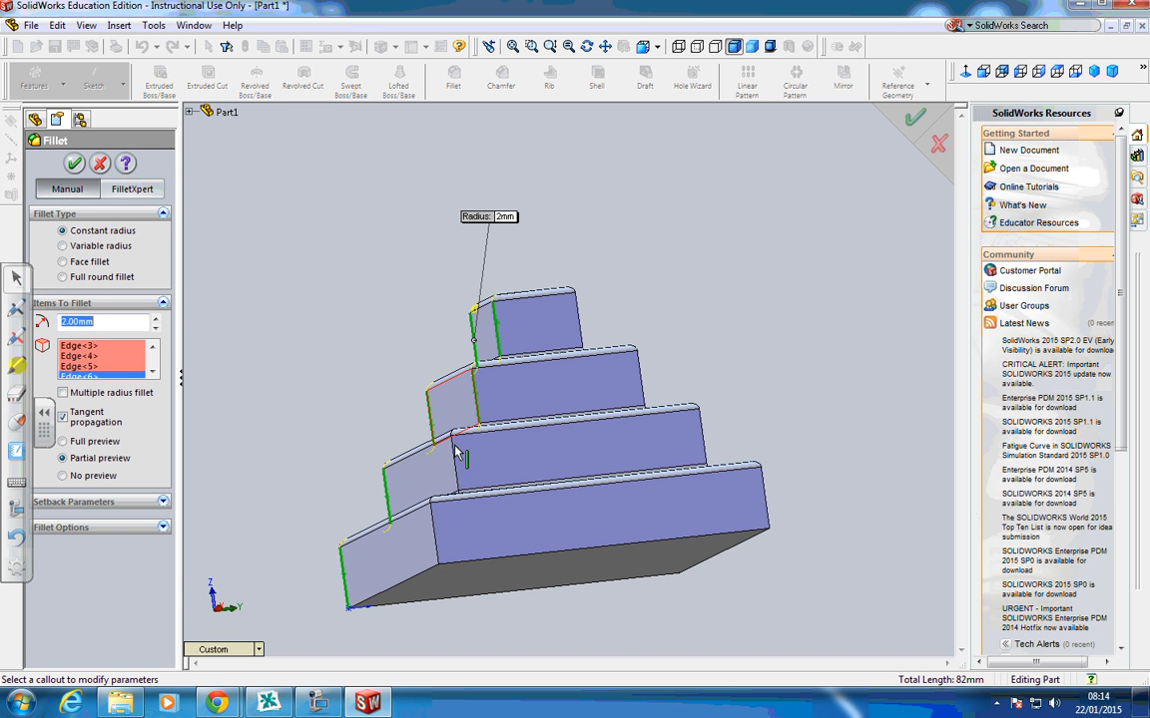
{"action": "left_click", "coordinate": [476, 394]}
{"action": "left_click", "coordinate": [454, 469]}
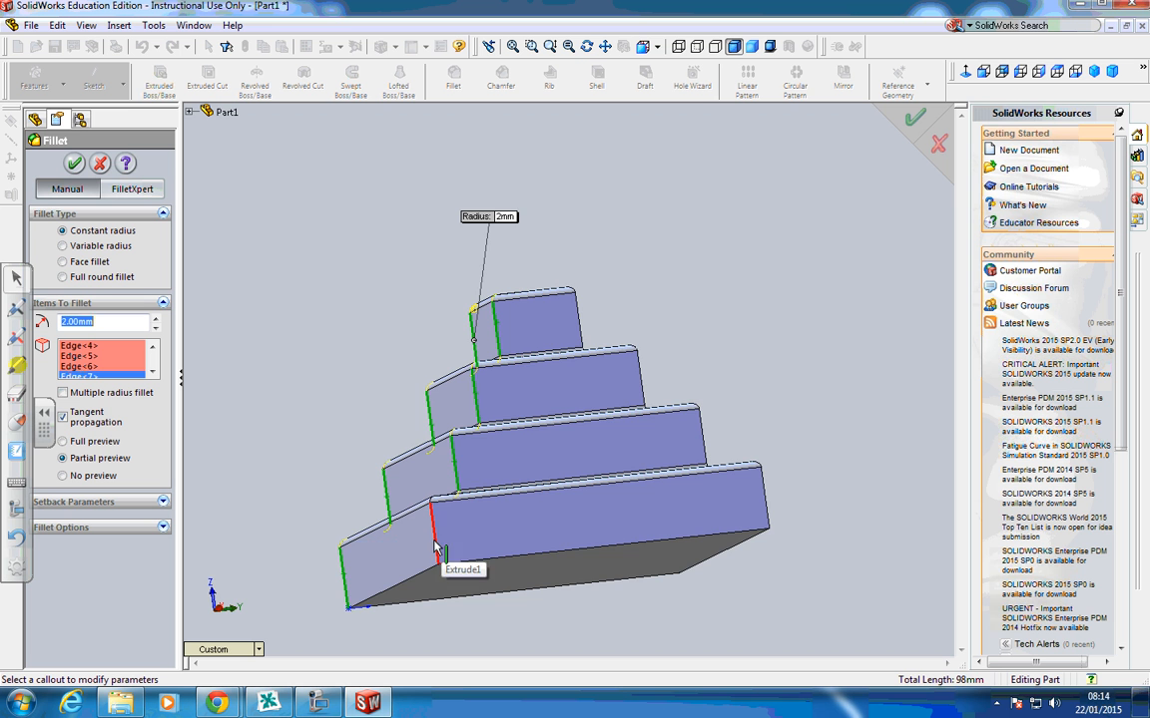
{"action": "left_click", "coordinate": [439, 538]}
Add the four blocks' upright edges at the corner diagonally opposite the origin to the 2 mm fillet
{"action": "middle_click_drag", "start_coordinate": [576, 517], "coordinate": [662, 499]}
{"action": "middle_click_drag", "start_coordinate": [523, 511], "coordinate": [488, 392]}
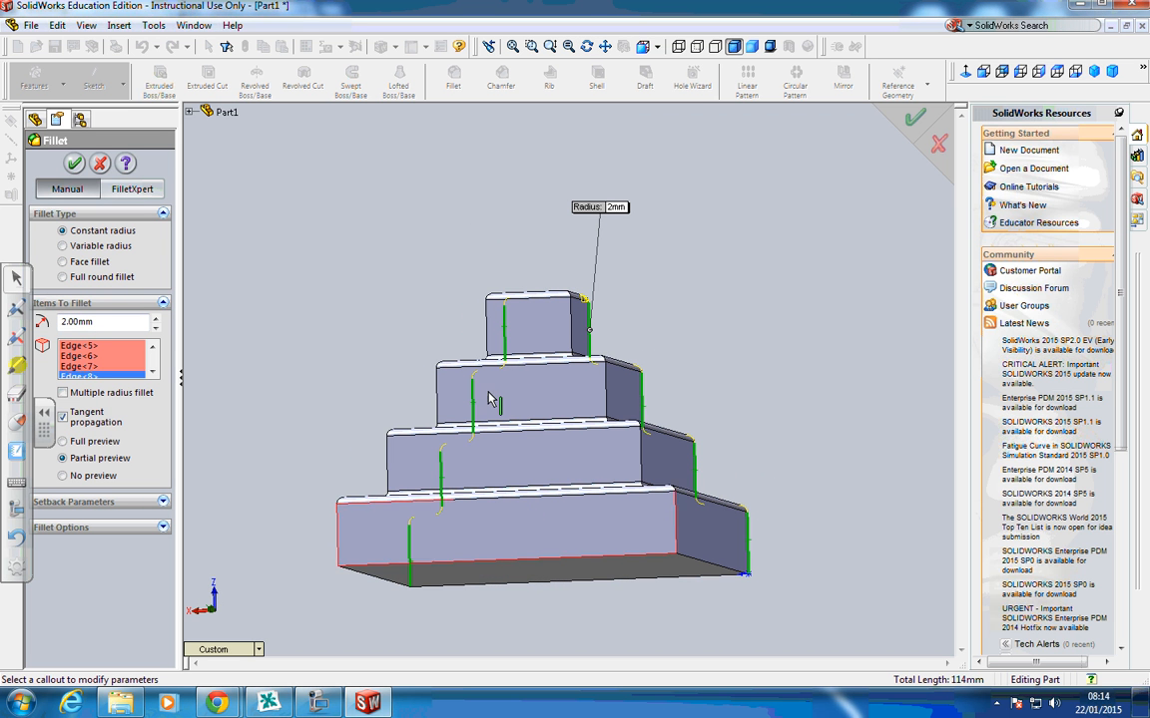
{"action": "left_click", "coordinate": [487, 334]}
{"action": "left_click", "coordinate": [436, 394]}
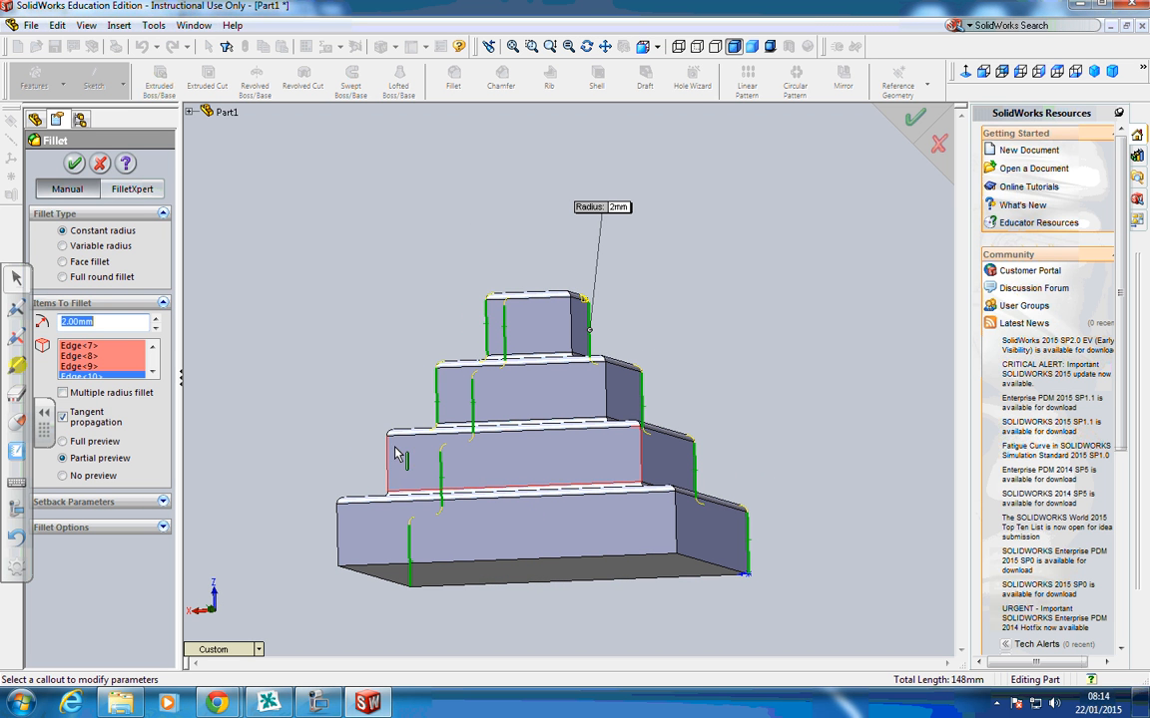
{"action": "left_click", "coordinate": [389, 461]}
{"action": "left_click", "coordinate": [339, 521]}
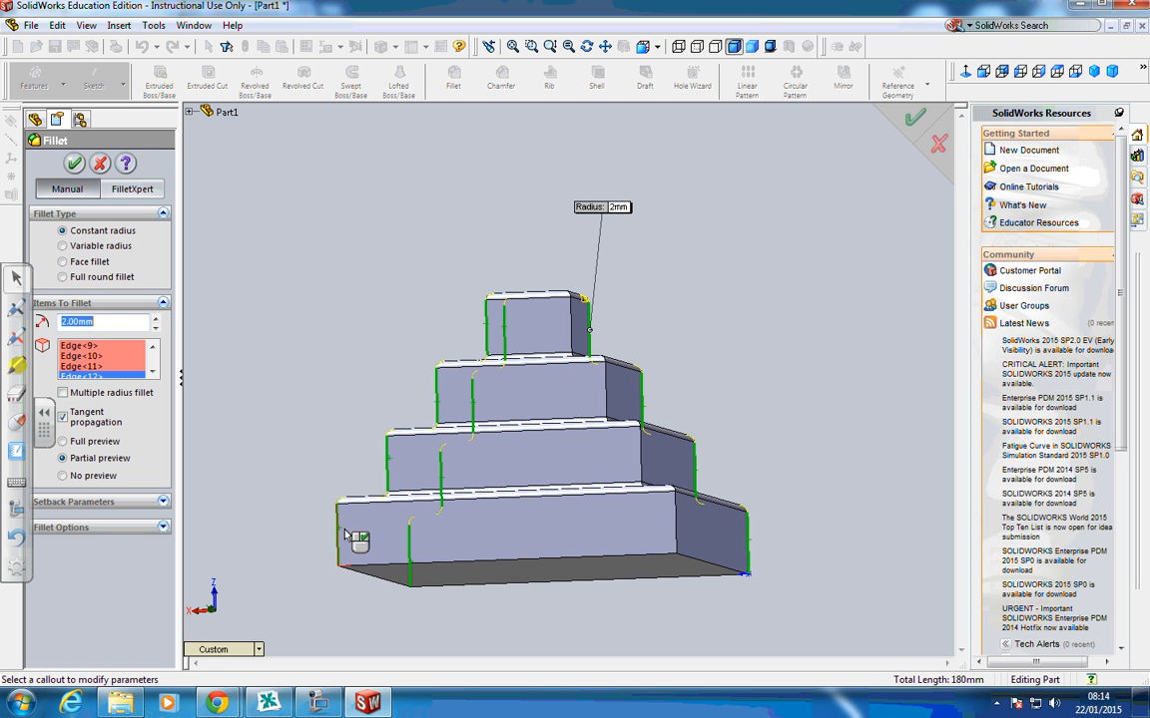
Add the upright edges at the remaining corner of all four blocks and apply the 2 mm fillet
{"action": "left_click", "coordinate": [678, 543]}
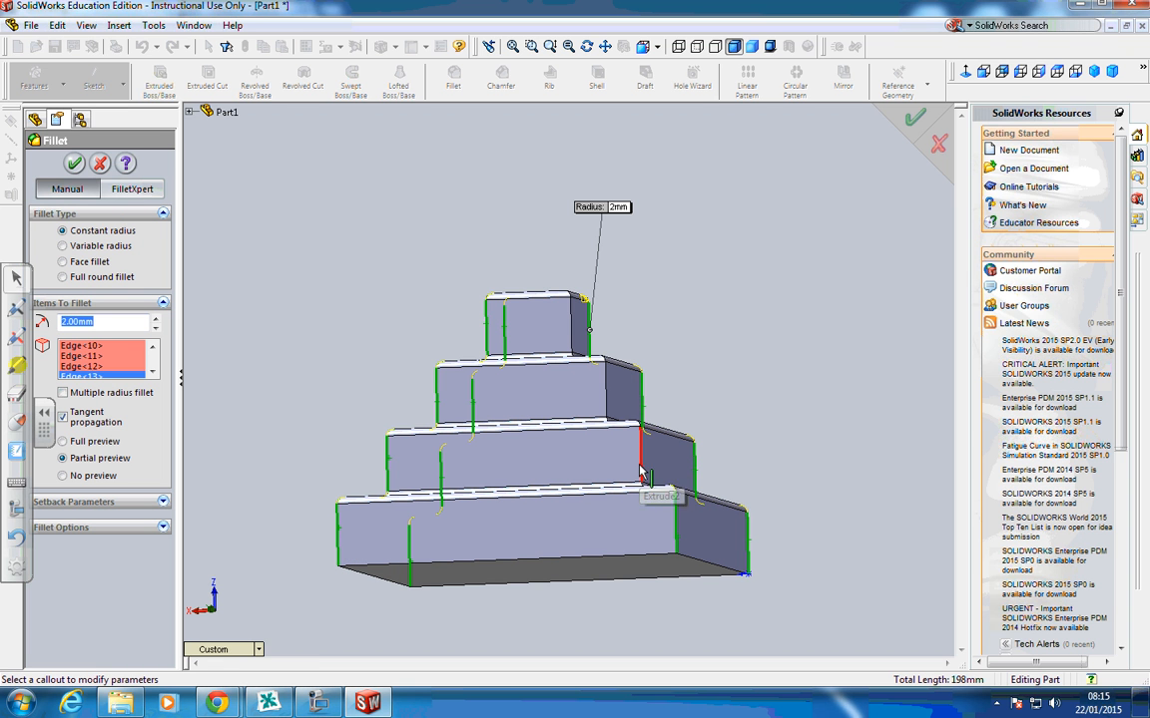
{"action": "left_click", "coordinate": [640, 469]}
{"action": "left_click", "coordinate": [607, 401]}
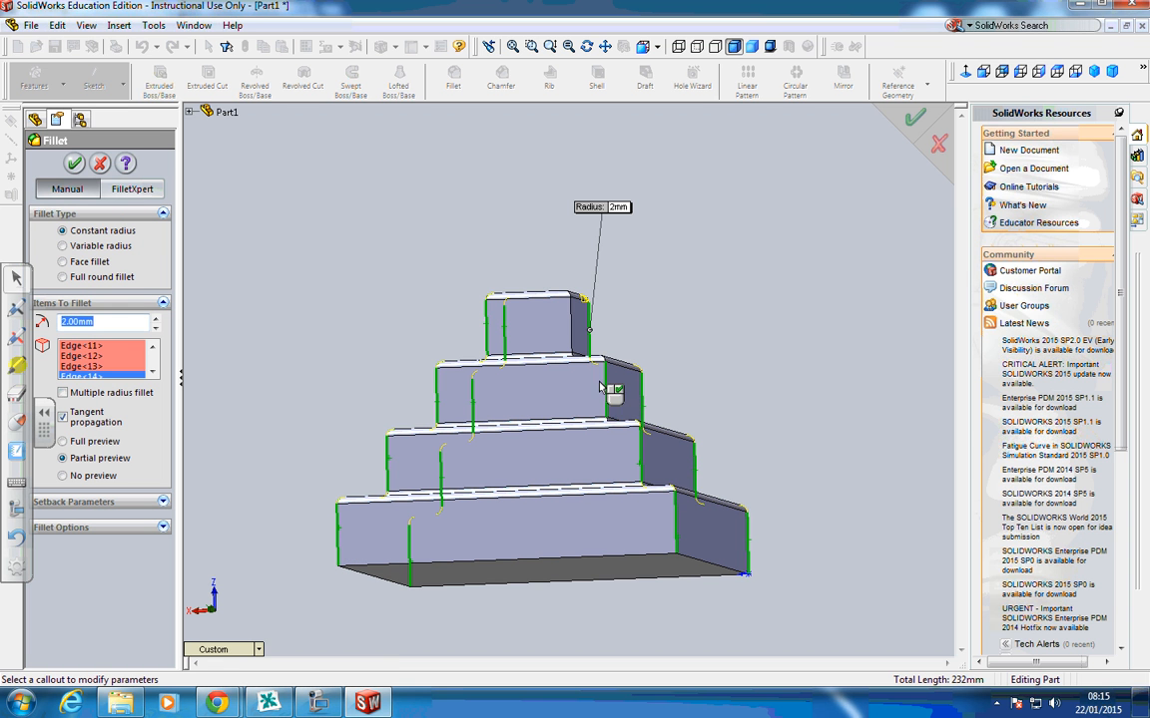
{"action": "left_click", "coordinate": [580, 315]}
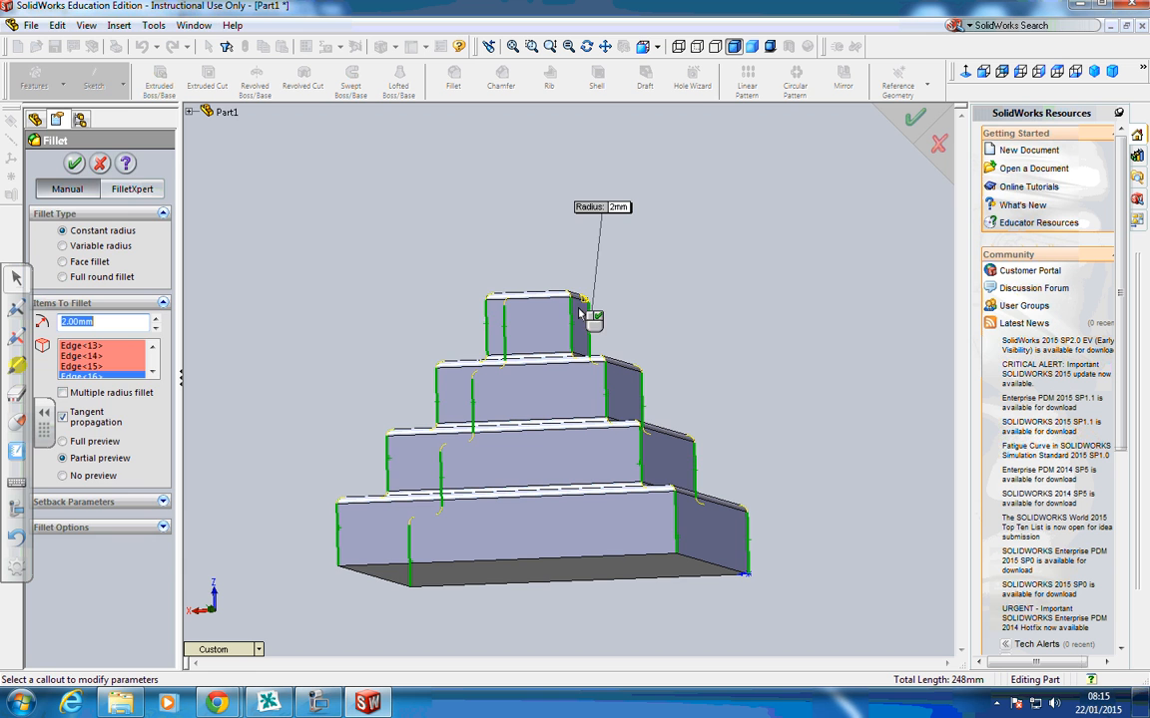
{"action": "left_click", "coordinate": [74, 164]}
Shell the stepped block inward with the preview shown, removing the large flat underside face of the base
{"action": "middle_click_drag", "start_coordinate": [526, 373], "coordinate": [589, 359]}
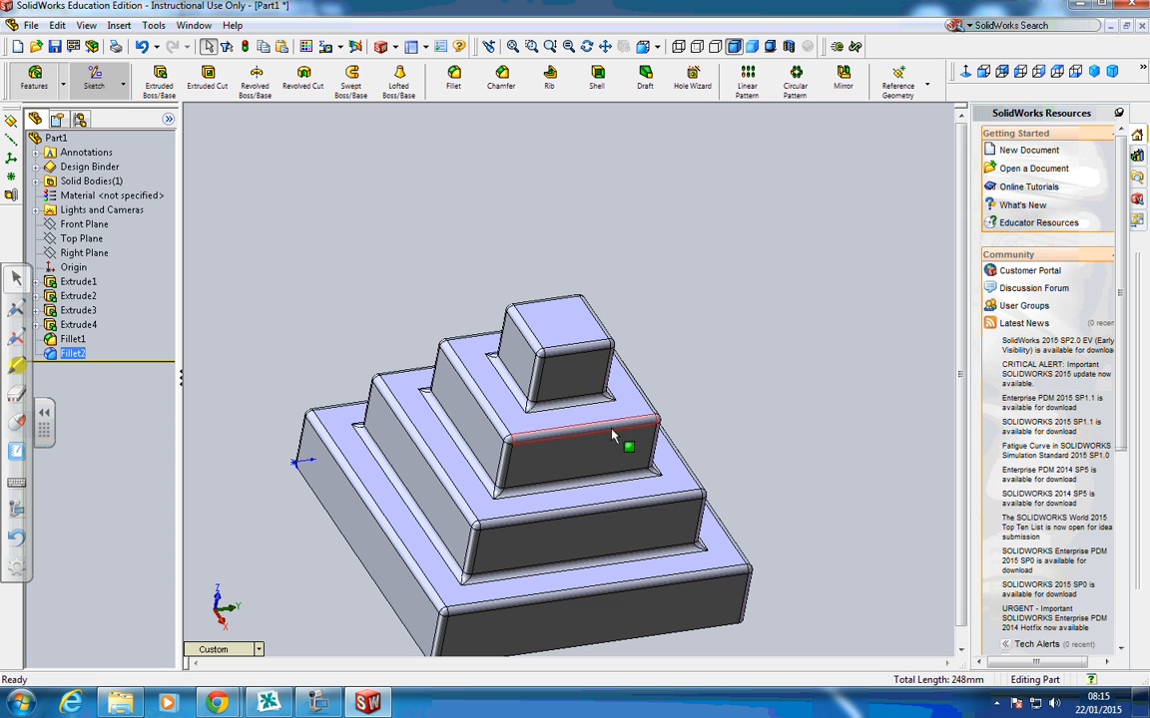
{"action": "middle_click_drag", "start_coordinate": [631, 503], "coordinate": [644, 357]}
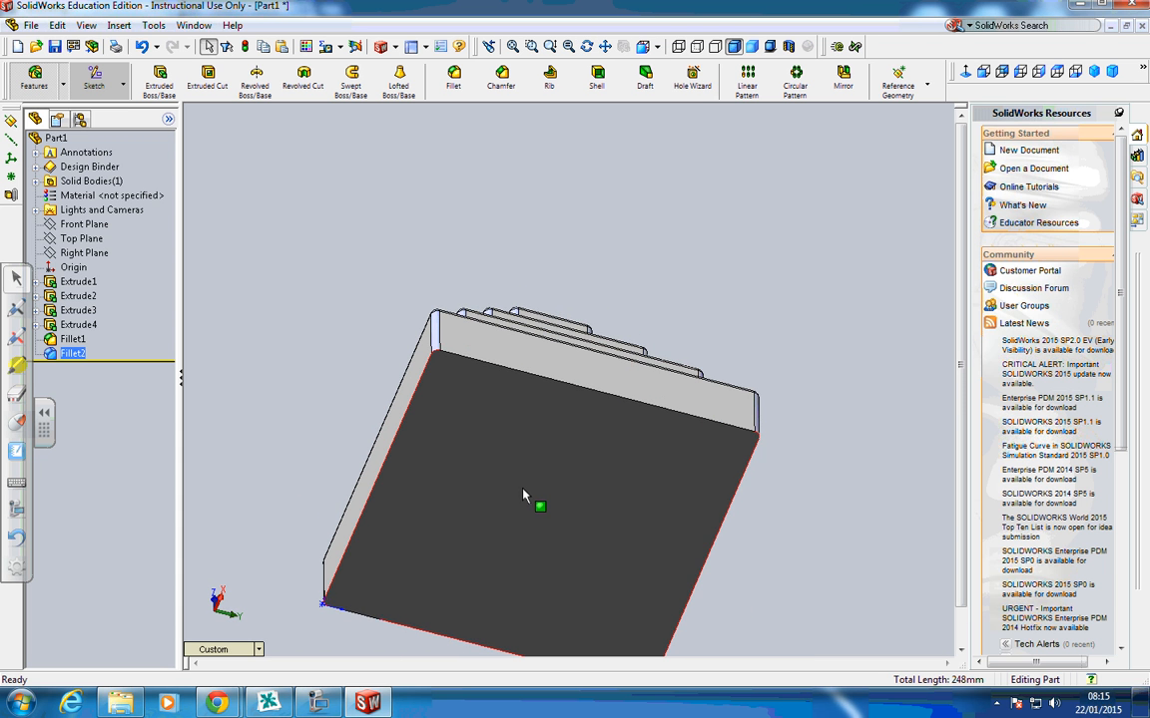
{"action": "left_click", "coordinate": [597, 78]}
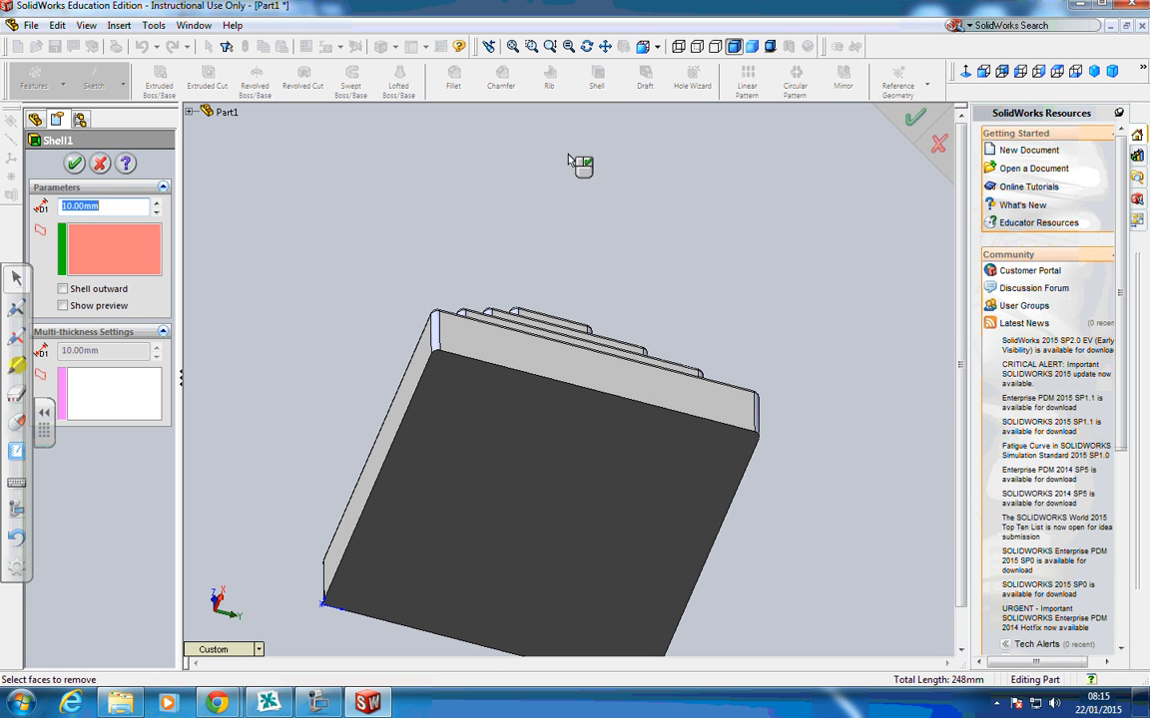
{"action": "left_click", "coordinate": [569, 459]}
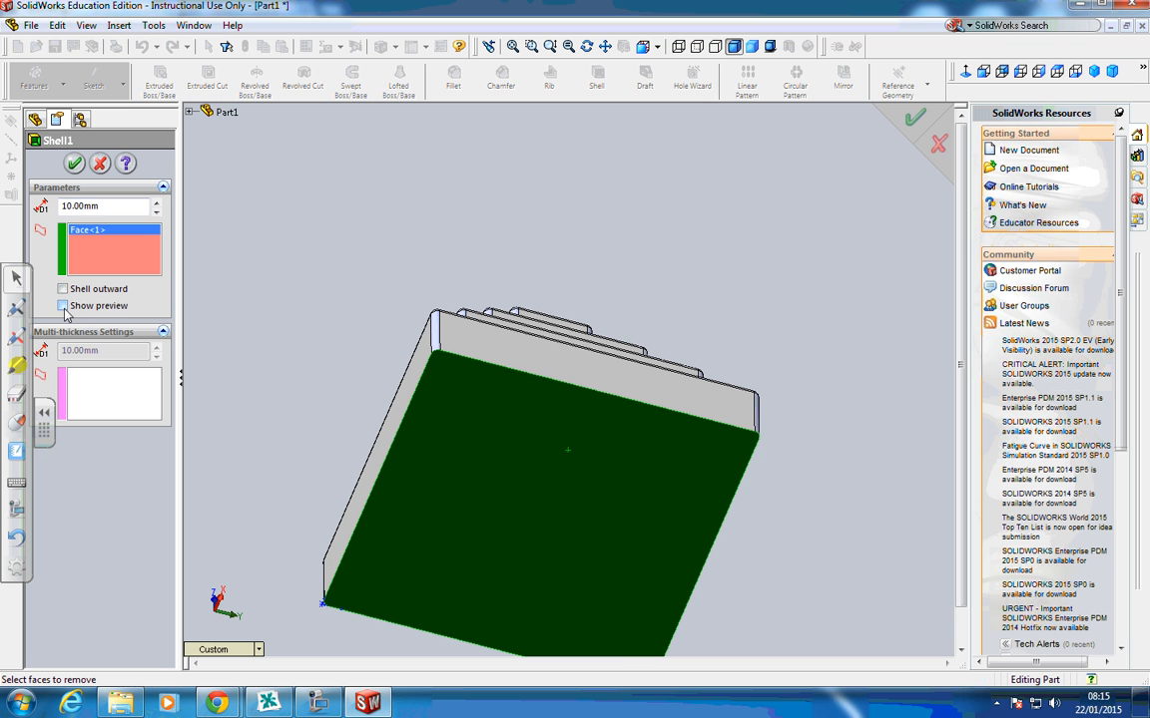
{"action": "left_click", "coordinate": [63, 305]}
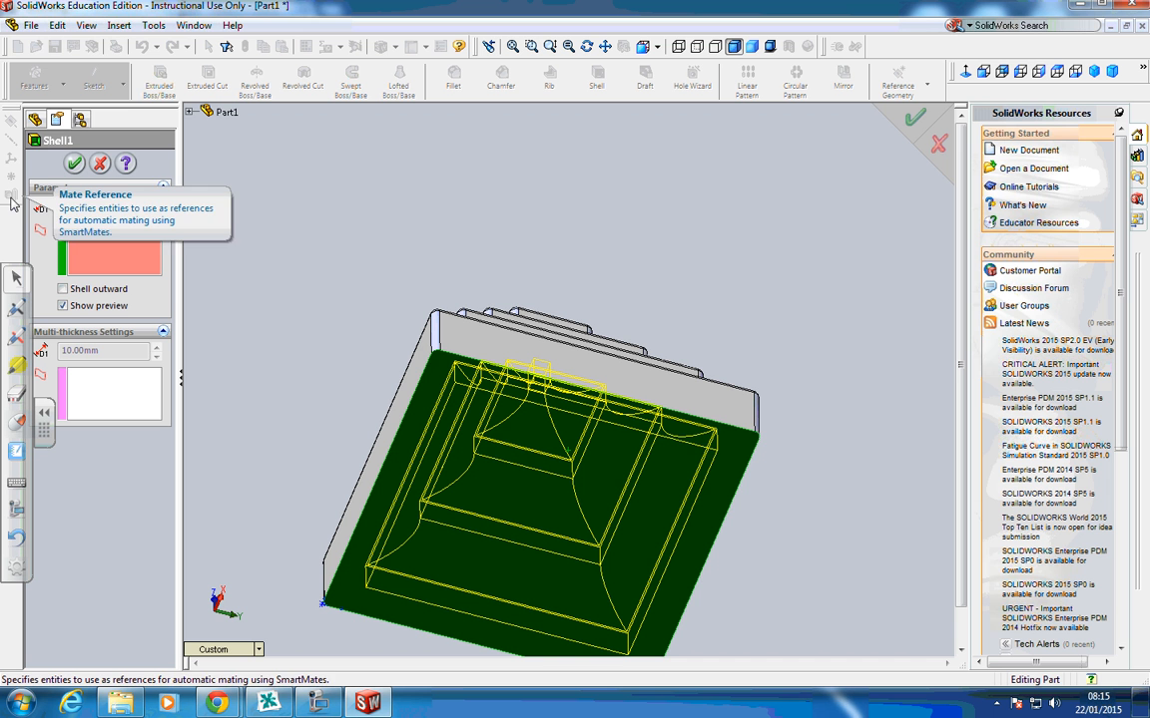
{"action": "left_click", "coordinate": [74, 165]}
Examine the shelled part's hollow underside, its isometric view and its outer steps from above
{"action": "mouse_move", "coordinate": [730, 564]}
{"action": "middle_mouse_down"}
{"action": "mouse_move", "coordinate": [745, 552]}
{"action": "mouse_move", "coordinate": [721, 503]}
{"action": "mouse_move", "coordinate": [621, 471]}
{"action": "mouse_move", "coordinate": [769, 488]}
{"action": "mouse_move", "coordinate": [754, 502]}
{"action": "mouse_move", "coordinate": [718, 475]}
{"action": "mouse_move", "coordinate": [645, 454]}
{"action": "mouse_move", "coordinate": [651, 546]}
{"action": "mouse_move", "coordinate": [724, 571]}
{"action": "middle_mouse_up"}
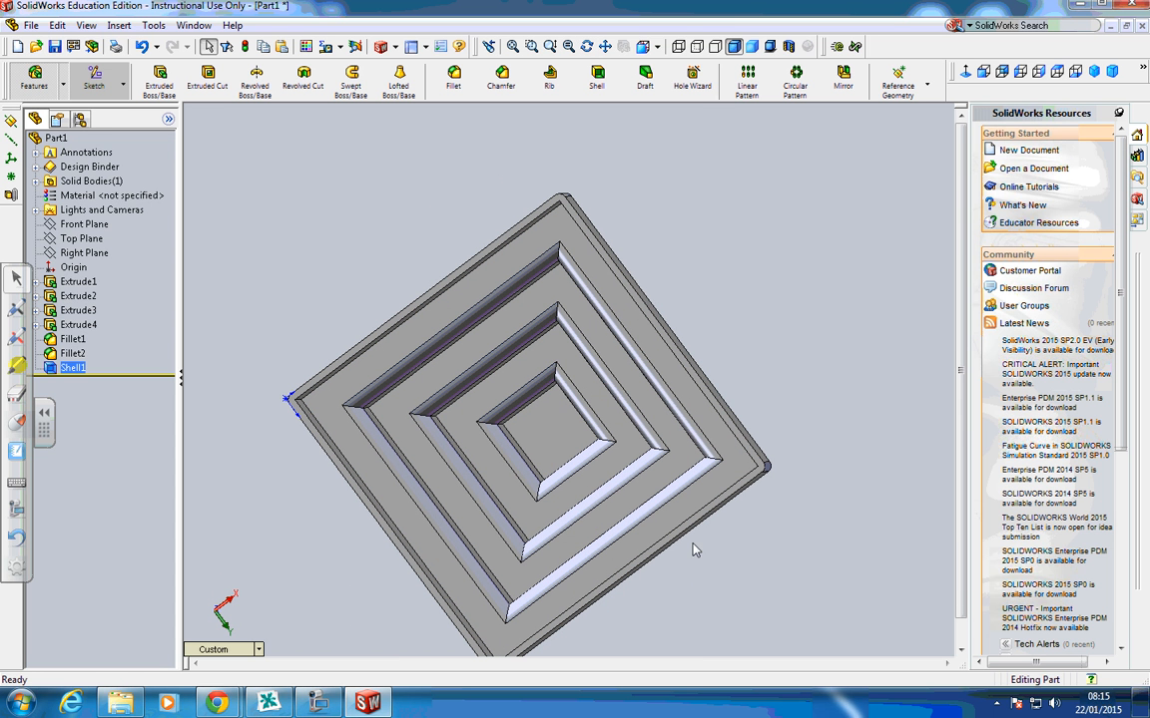
{"action": "left_click", "coordinate": [657, 47]}
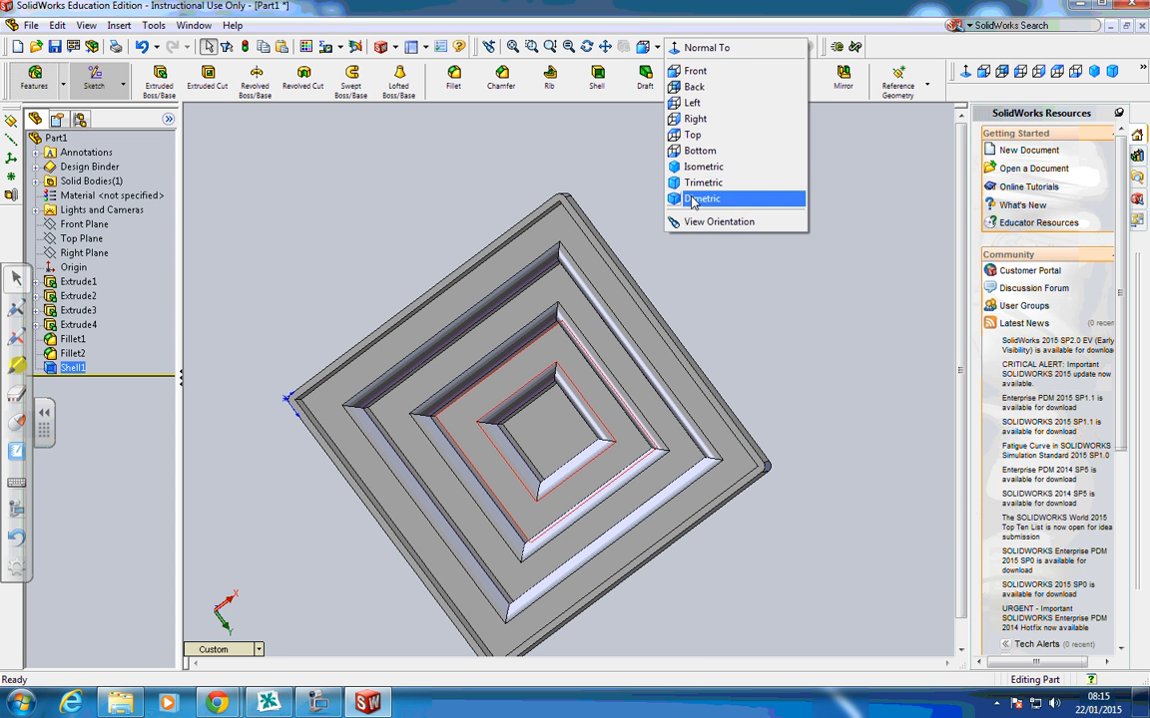
{"action": "left_click", "coordinate": [698, 167]}
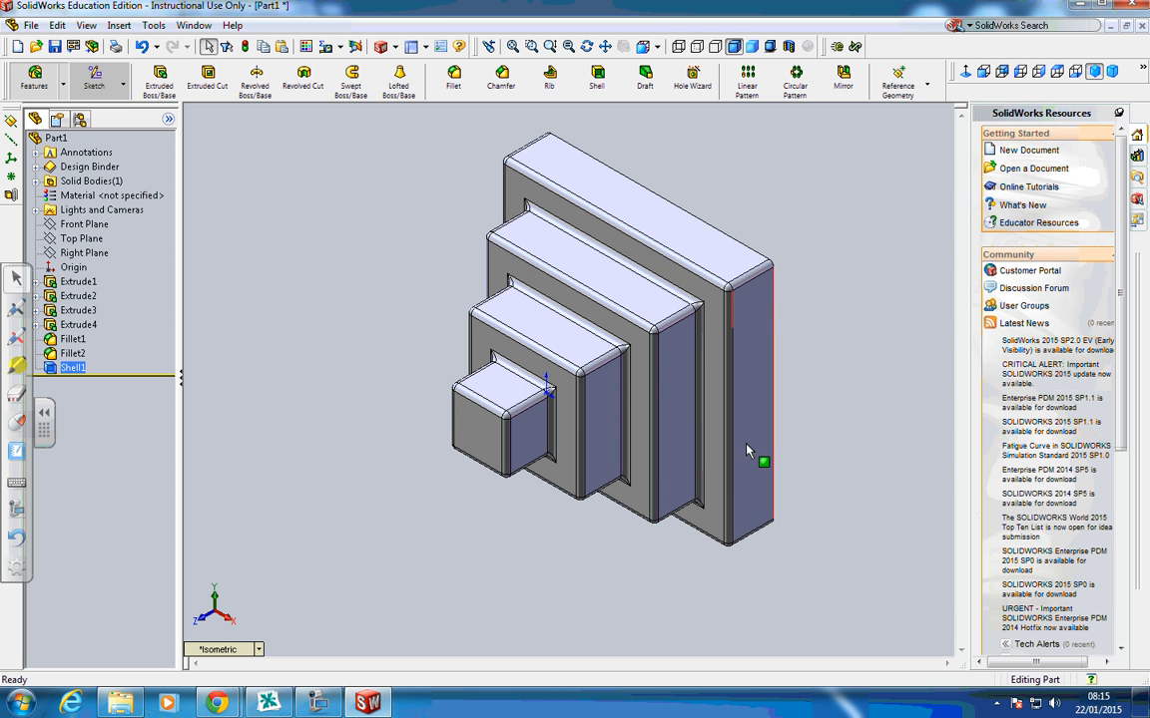
{"action": "middle_click_drag", "start_coordinate": [756, 459], "coordinate": [653, 211]}
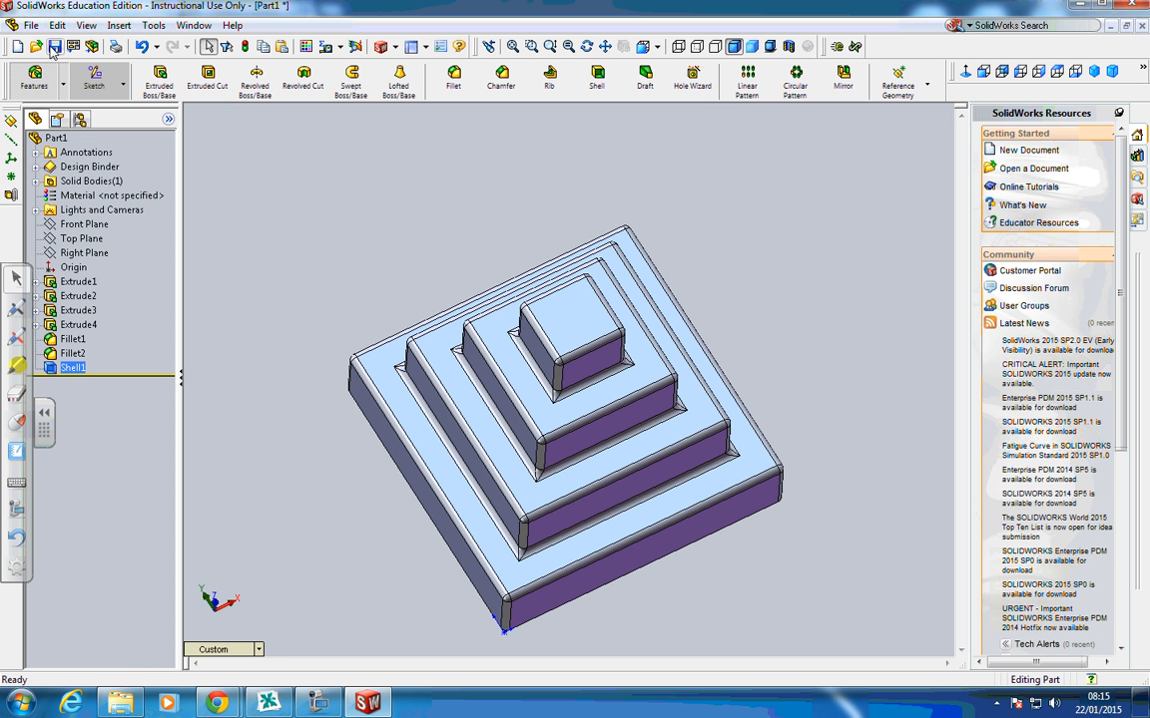